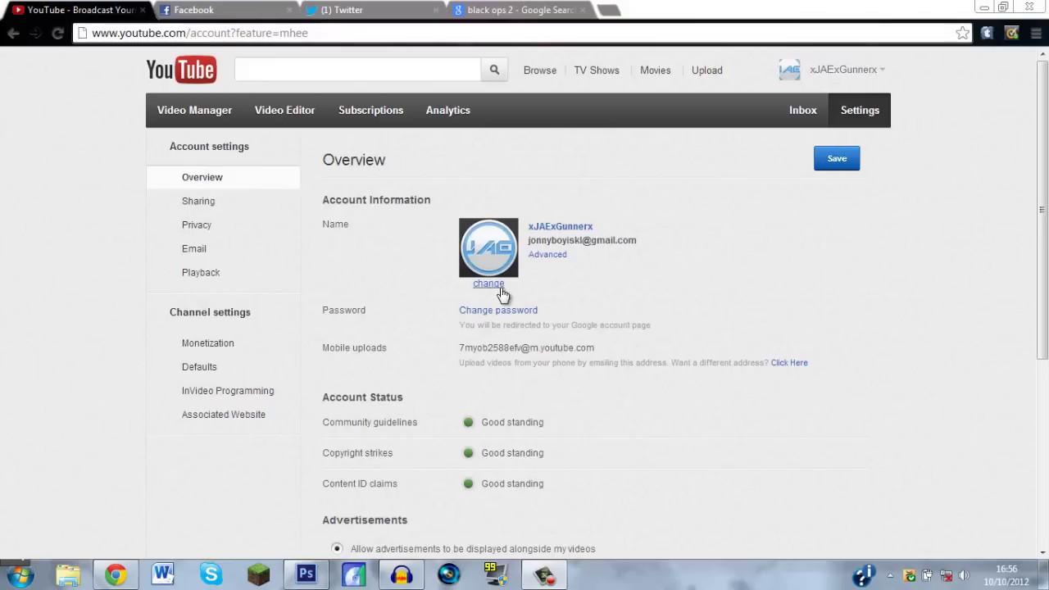
Step: In a new YouTube tab, open and read the viewer's new inbox comment
{"action": "left_click", "coordinate": [608, 10]}
{"action": "left_click", "coordinate": [89, 68]}
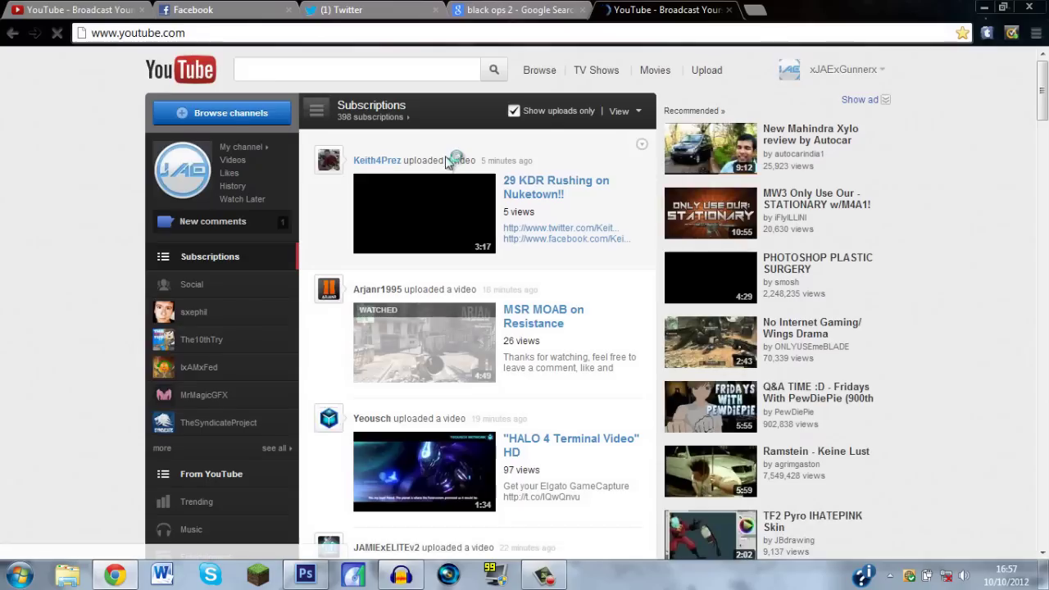
{"action": "left_click", "coordinate": [285, 223]}
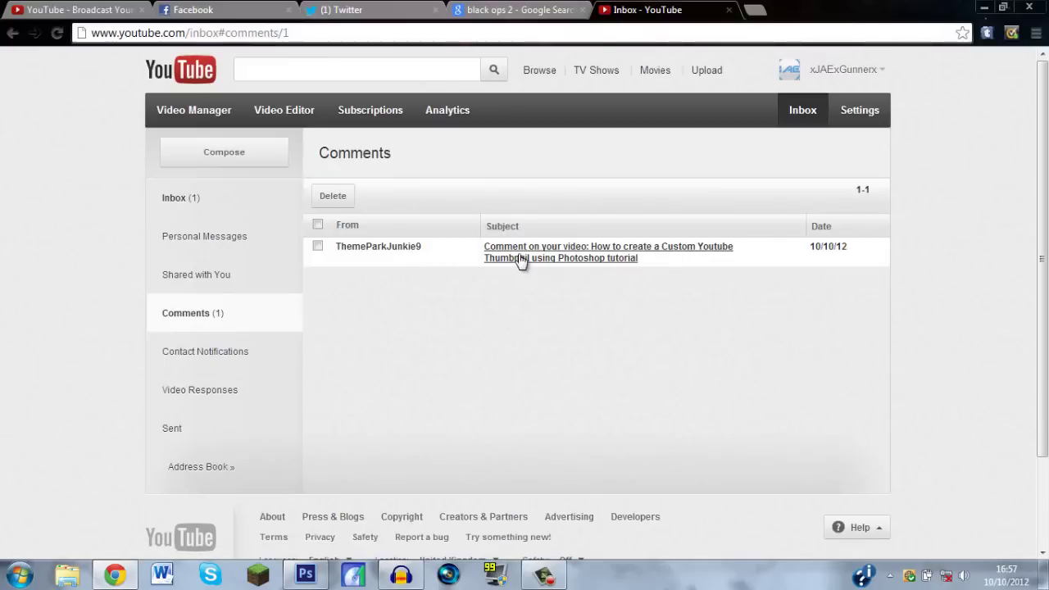
{"action": "left_click", "coordinate": [520, 259]}
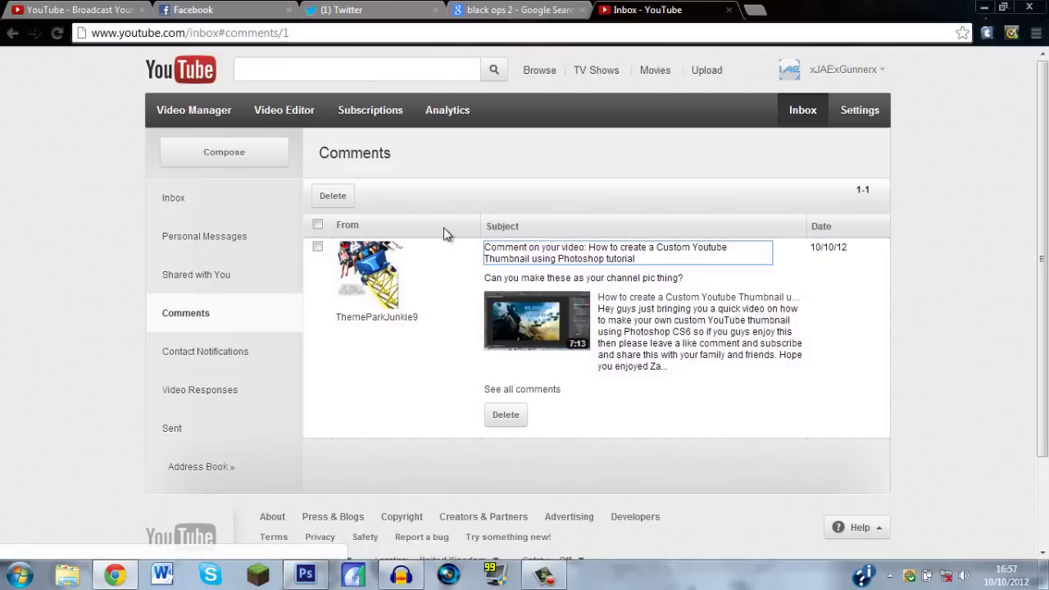
Step: Switch through the Twitter timeline to the 'black ops 2' Google Images results
{"action": "left_click", "coordinate": [387, 19]}
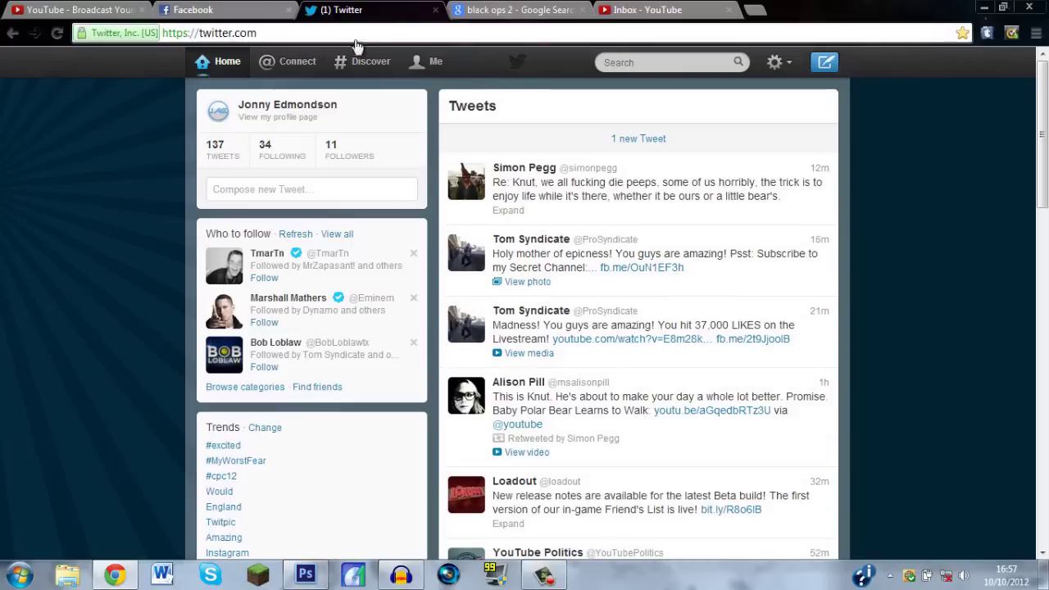
{"action": "left_click", "coordinate": [506, 145]}
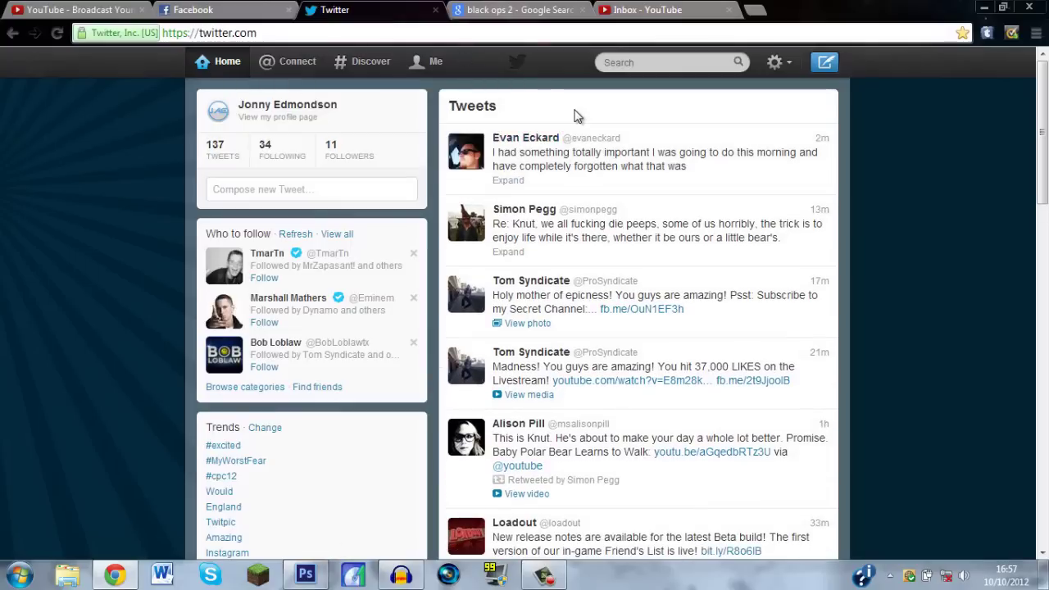
{"action": "left_click", "coordinate": [531, 15]}
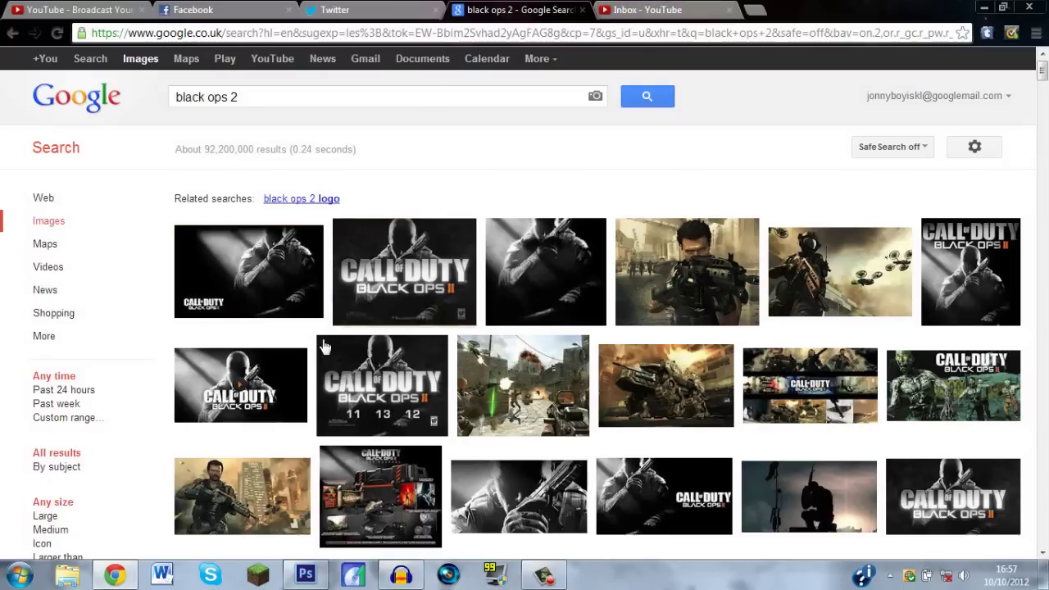
Step: Open the channel picture's Change photo dialog from YouTube account Settings, then bring up Photoshop
{"action": "left_click", "coordinate": [111, 10]}
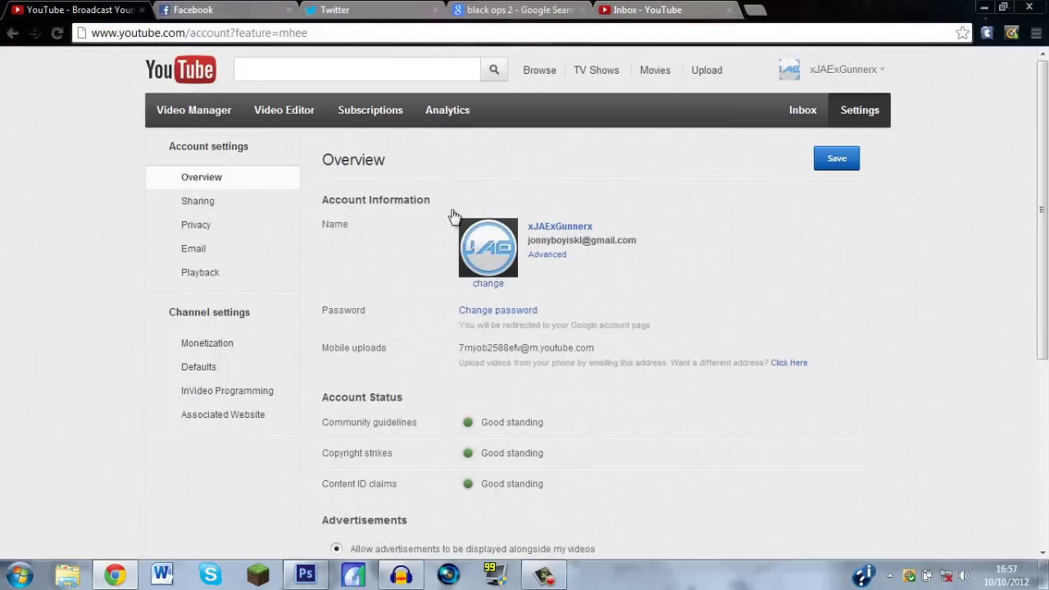
{"action": "left_click", "coordinate": [841, 71]}
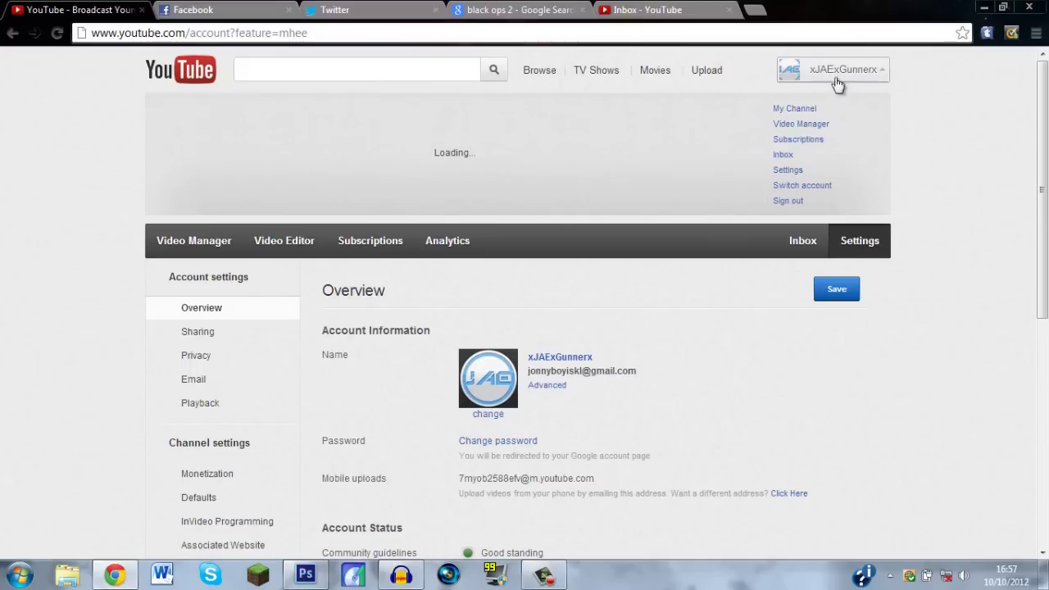
{"action": "left_click", "coordinate": [787, 171]}
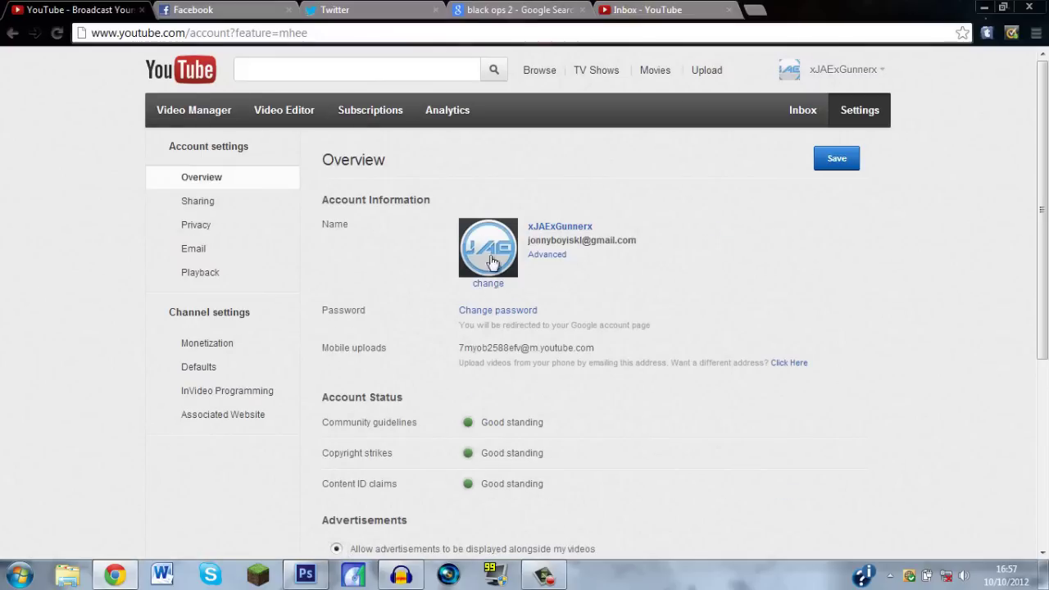
{"action": "left_click", "coordinate": [490, 282]}
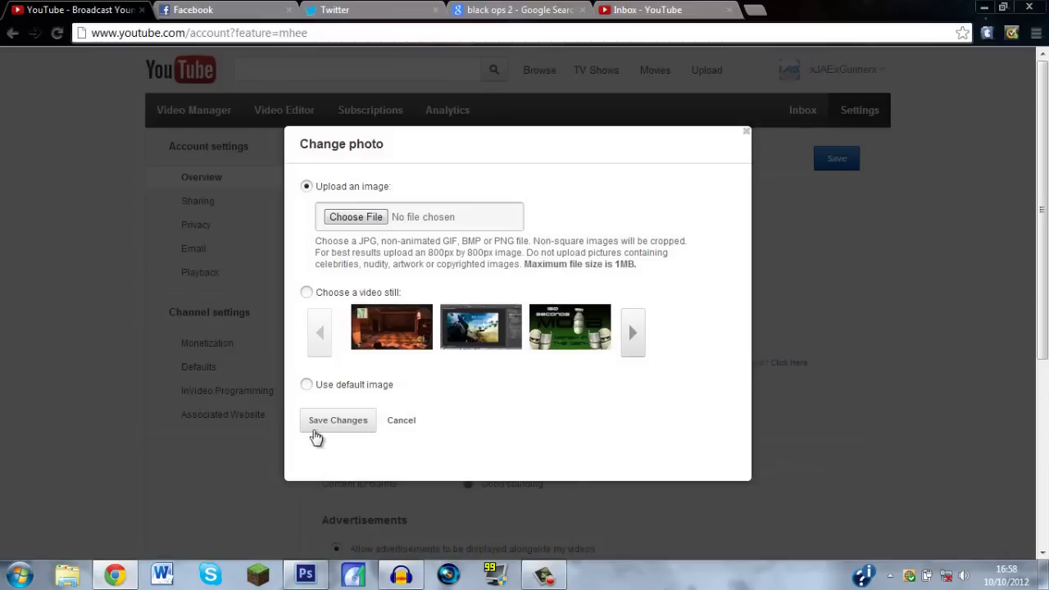
{"action": "left_click", "coordinate": [307, 576]}
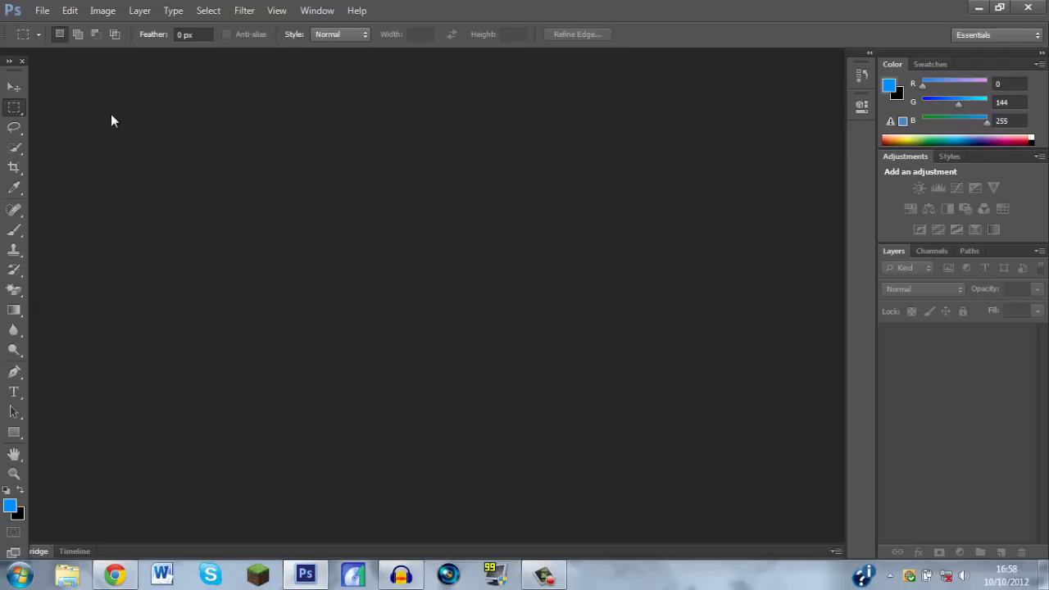
Step: Create a Custom 800 × 800 pixel document with Transparent background contents
{"action": "left_click", "coordinate": [41, 12]}
{"action": "left_click", "coordinate": [50, 28]}
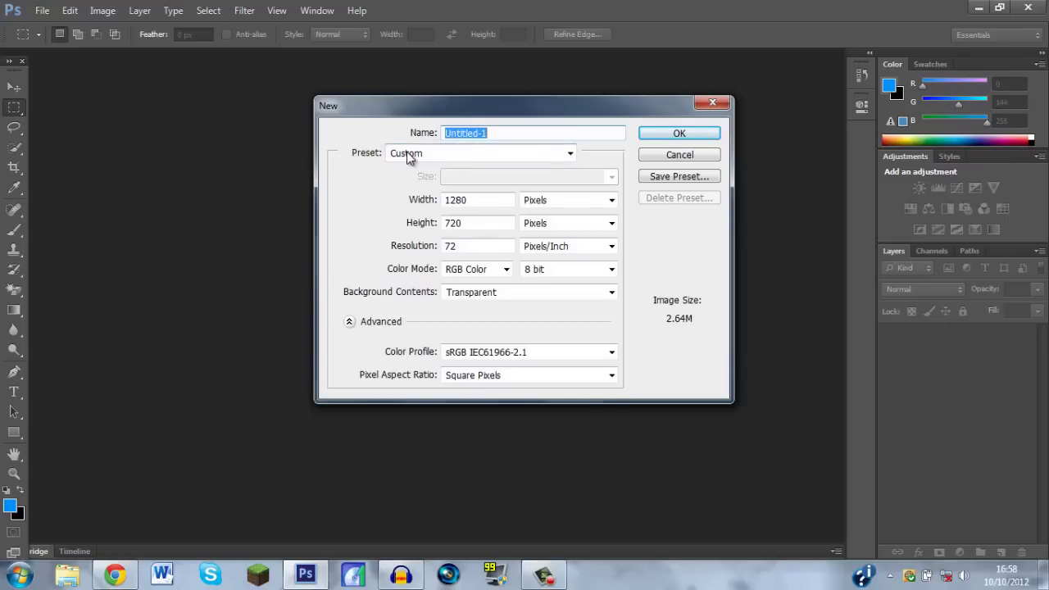
{"action": "left_click", "coordinate": [406, 152]}
{"action": "left_click", "coordinate": [420, 304]}
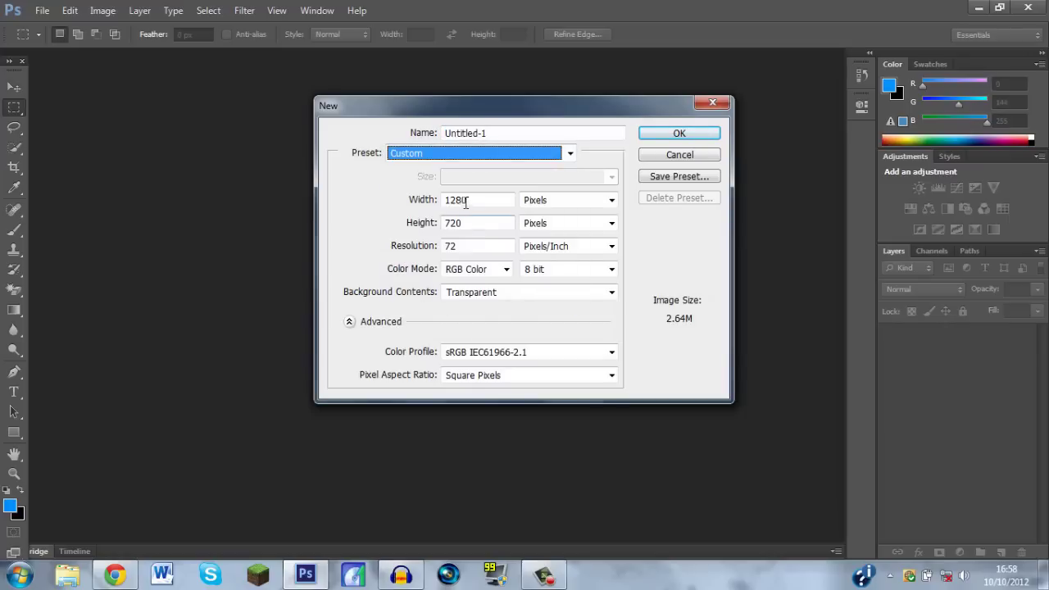
{"action": "double_click", "coordinate": [495, 200]}
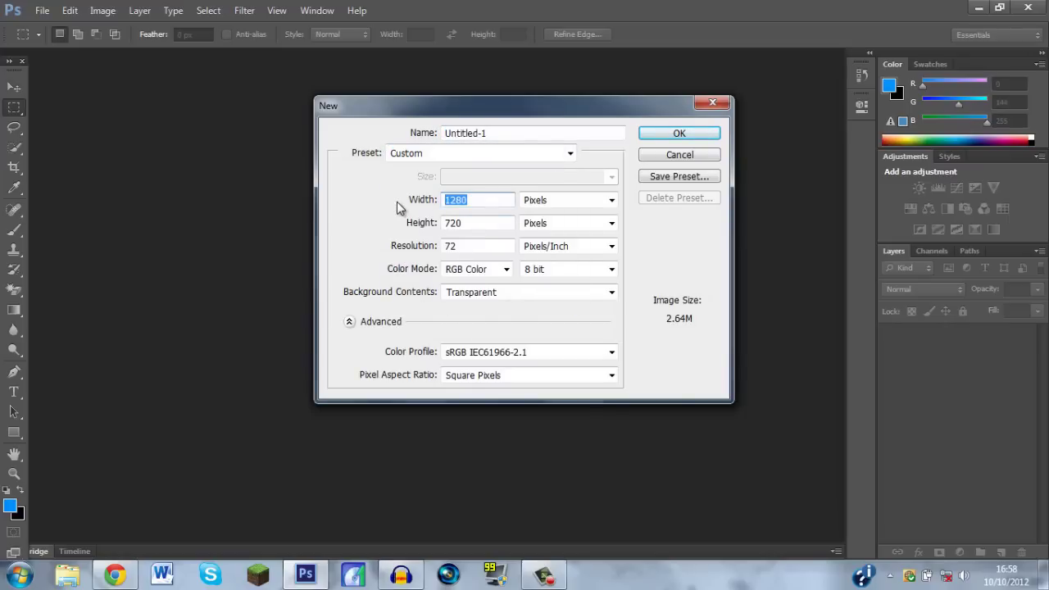
{"action": "type", "text": "800"}
{"action": "key", "text": "Tab"}
{"action": "type", "text": "800"}
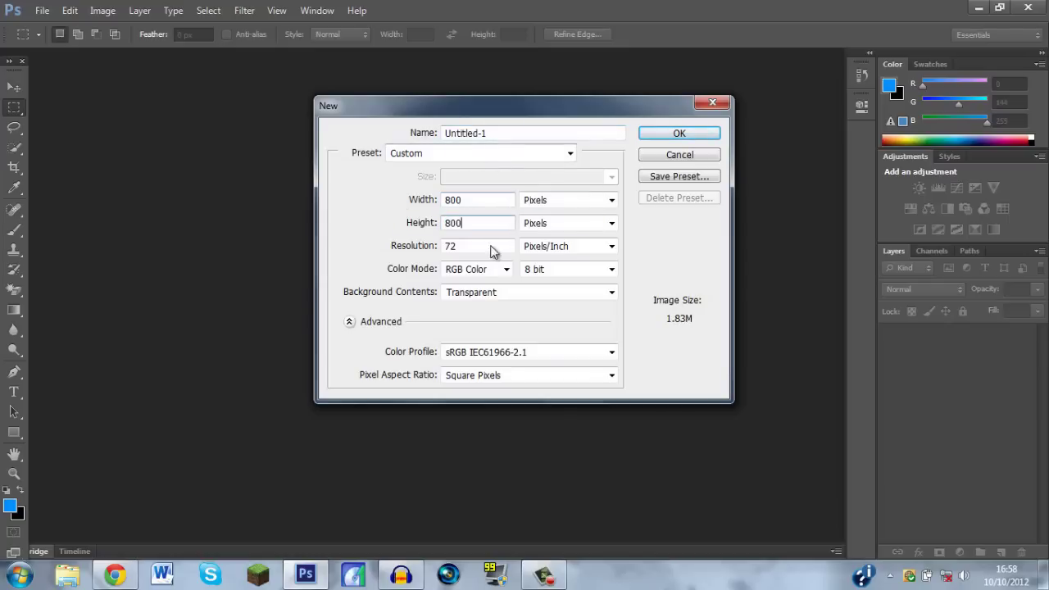
{"action": "left_click", "coordinate": [479, 293]}
{"action": "left_click", "coordinate": [486, 297]}
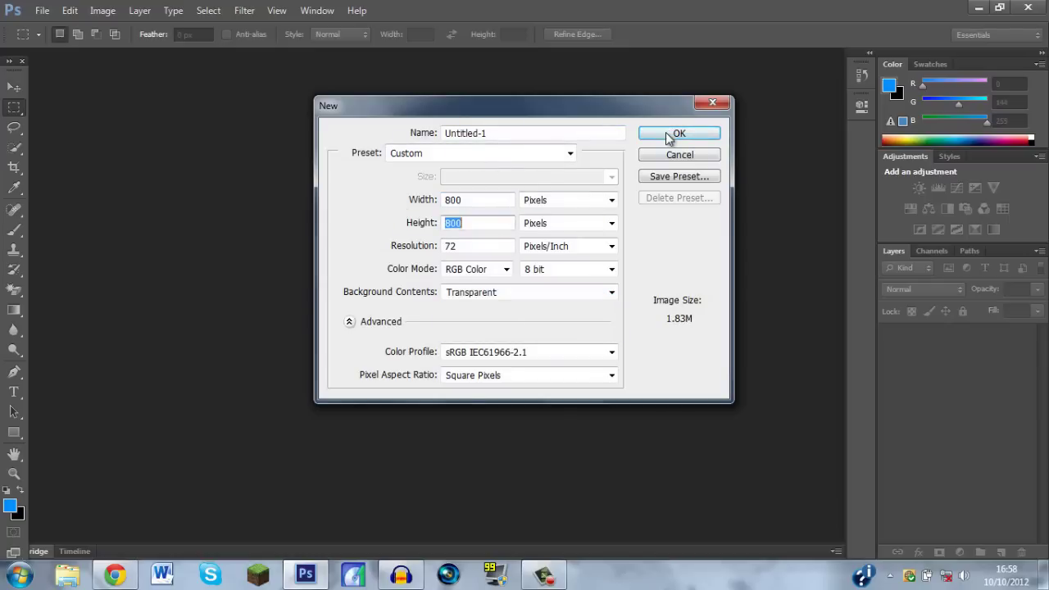
{"action": "left_click", "coordinate": [663, 135]}
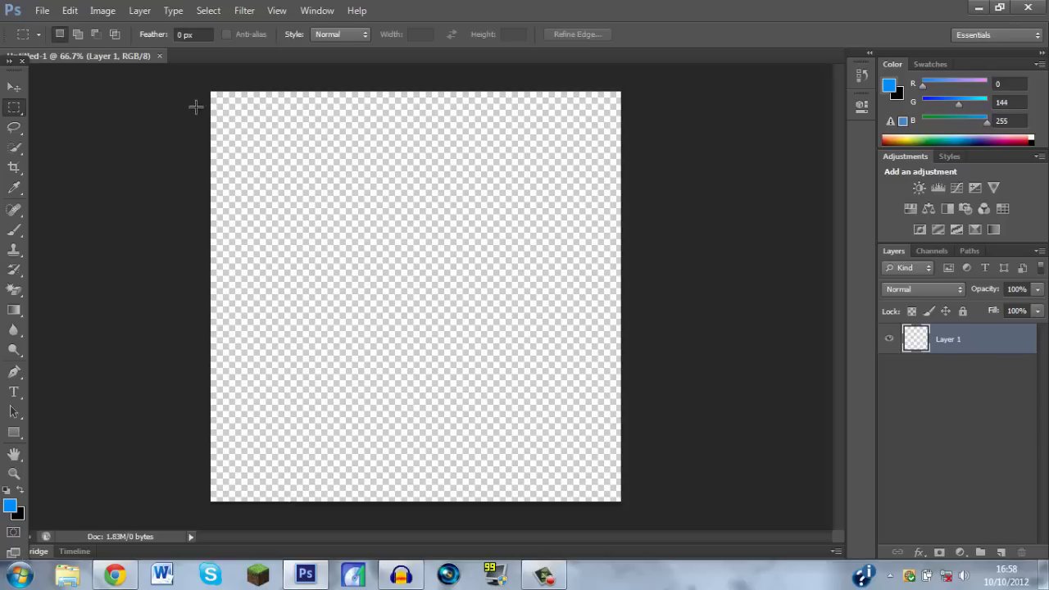
Step: Copy the orange Black Ops II emblem image from the 'black ops 2' Google Images results
{"action": "left_click", "coordinate": [114, 575]}
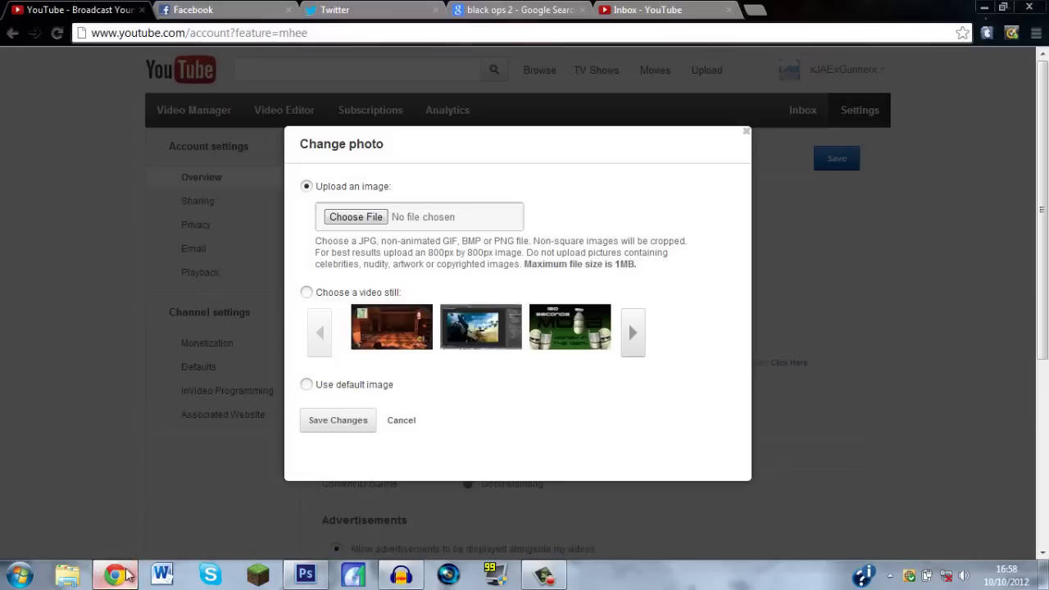
{"action": "left_click", "coordinate": [520, 9]}
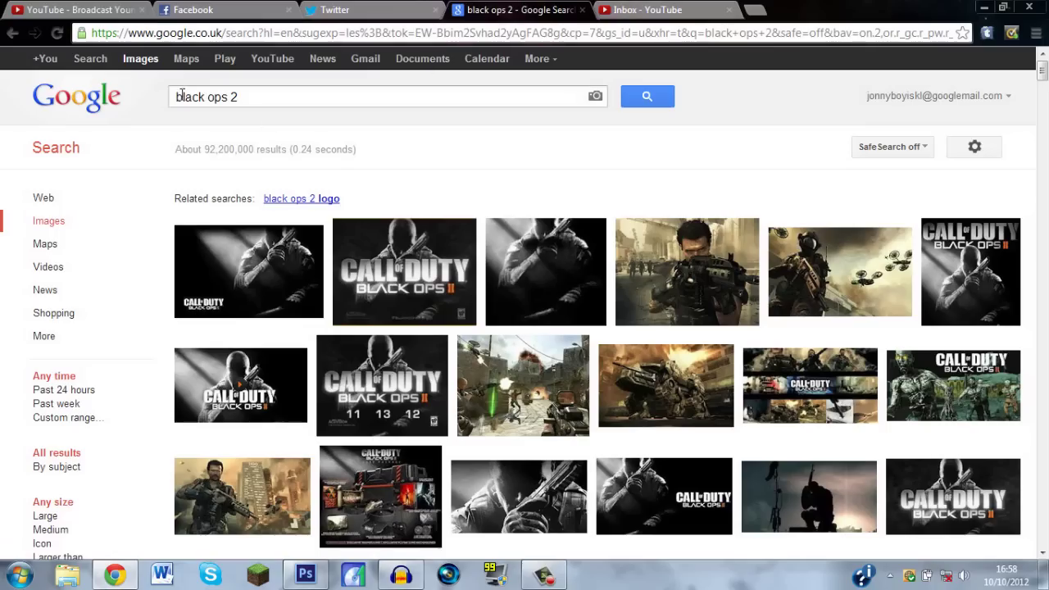
{"action": "scroll", "coordinate": [651, 283], "scroll_direction": "down", "scroll_amount": 3}
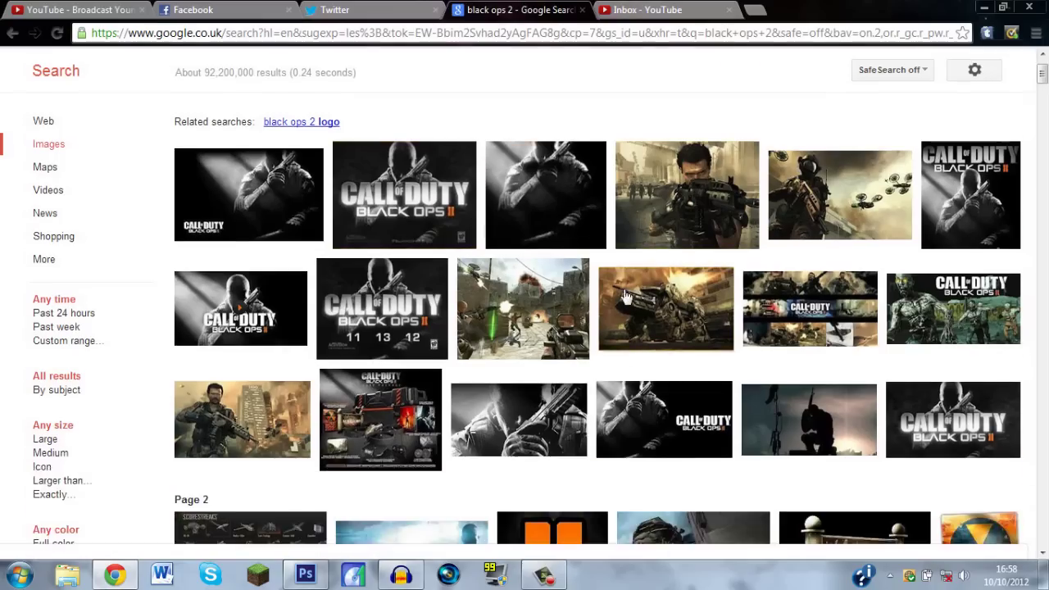
{"action": "left_click", "coordinate": [557, 394]}
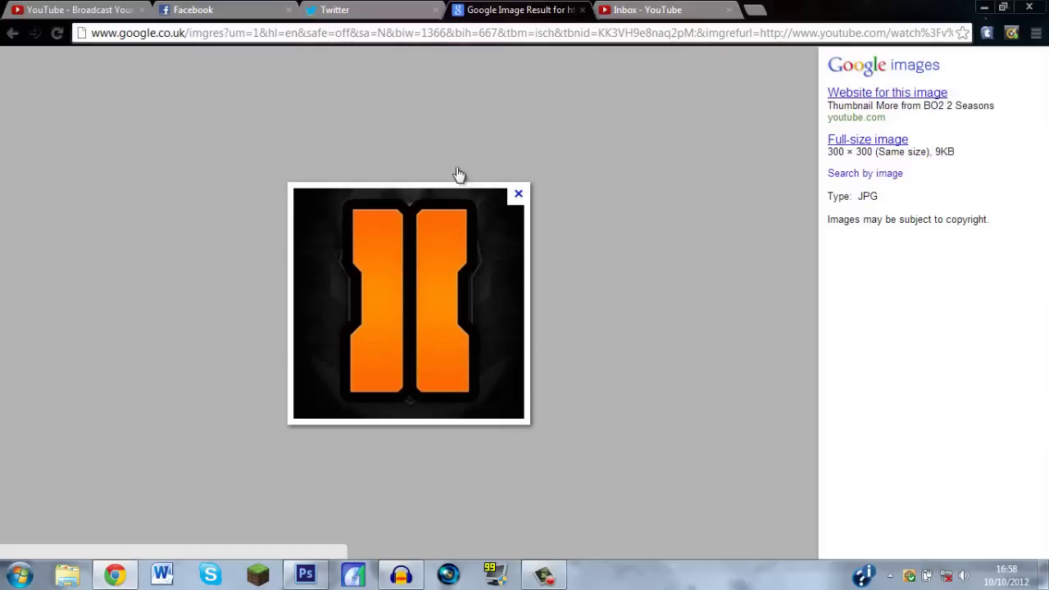
{"action": "right_click", "coordinate": [397, 281]}
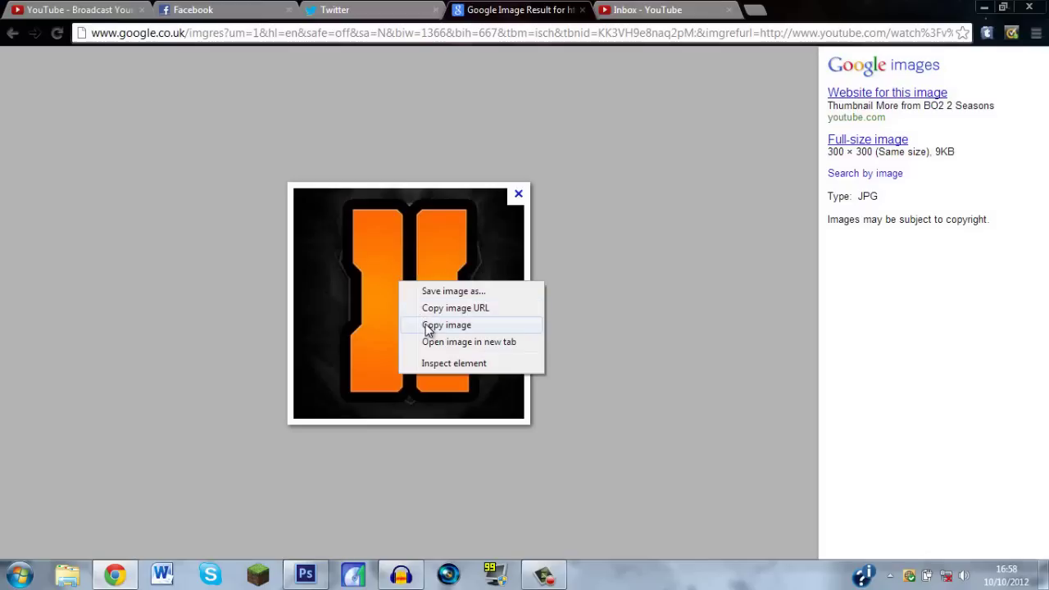
{"action": "left_click", "coordinate": [428, 325]}
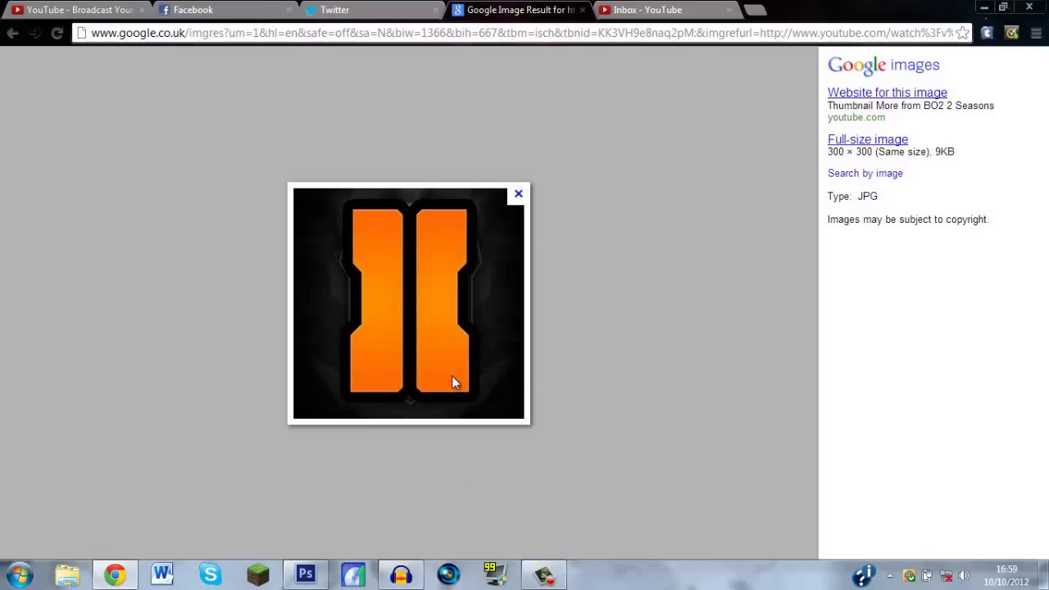
Step: Paste the copied emblem into the centre of the transparent canvas
{"action": "left_click", "coordinate": [325, 565]}
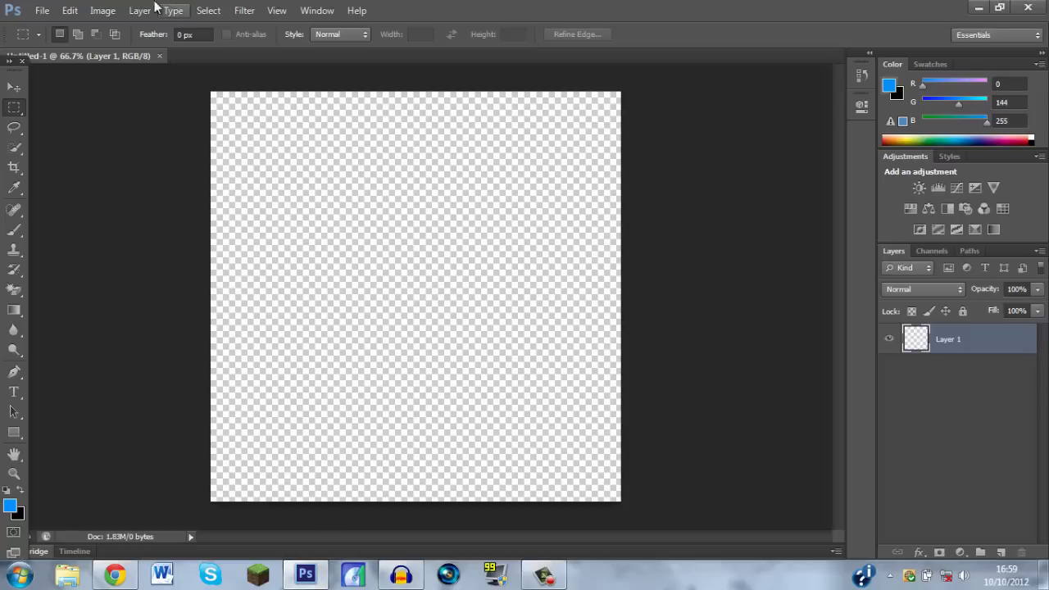
{"action": "left_click", "coordinate": [71, 10]}
{"action": "left_click", "coordinate": [127, 123]}
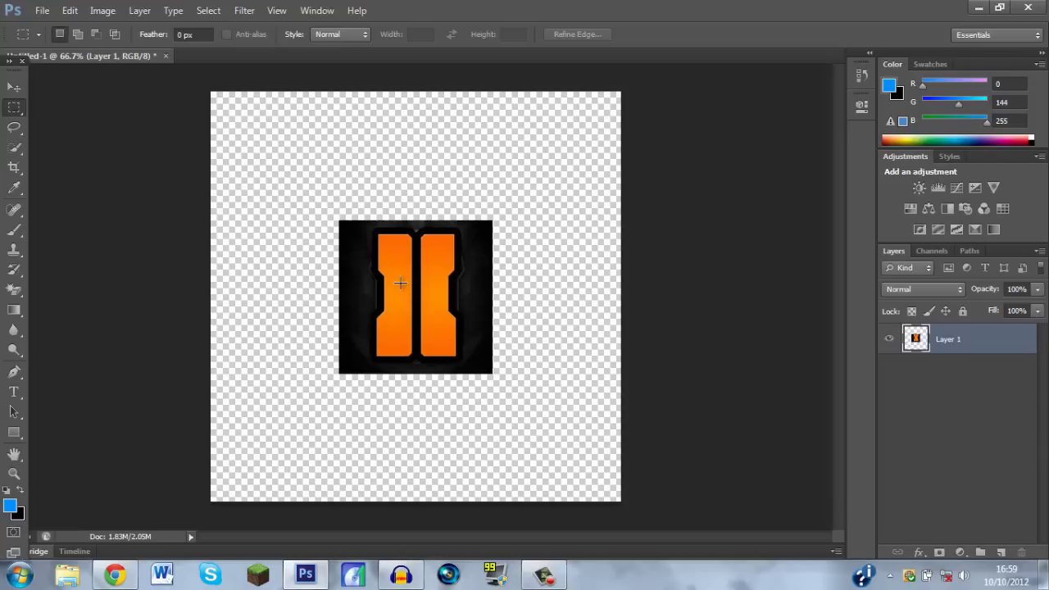
Step: Browse the Edit, Image, Layer and Type menus, then close them
{"action": "left_click", "coordinate": [72, 10]}
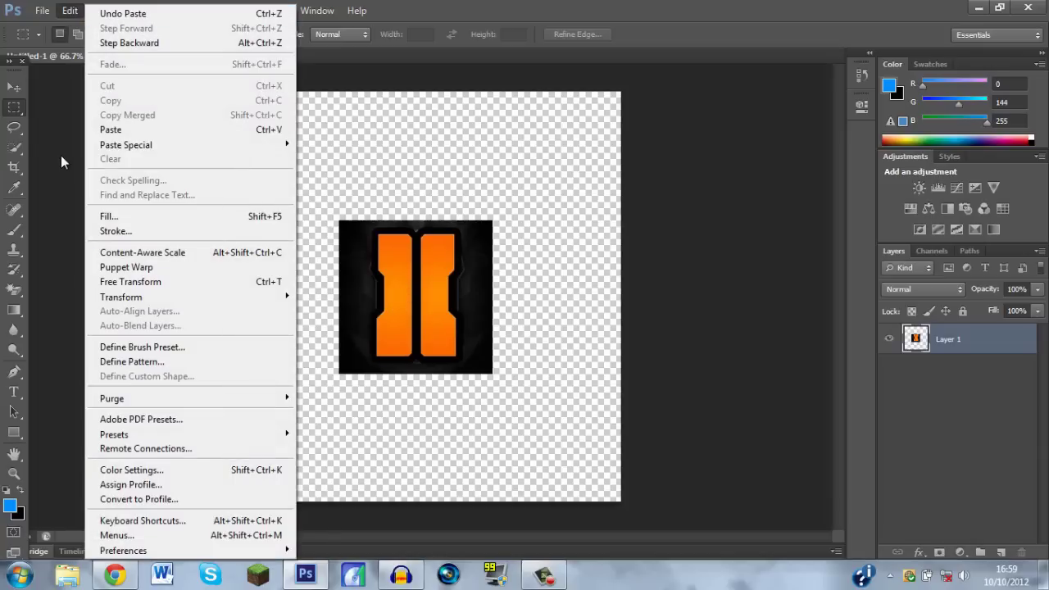
{"action": "left_click", "coordinate": [102, 10]}
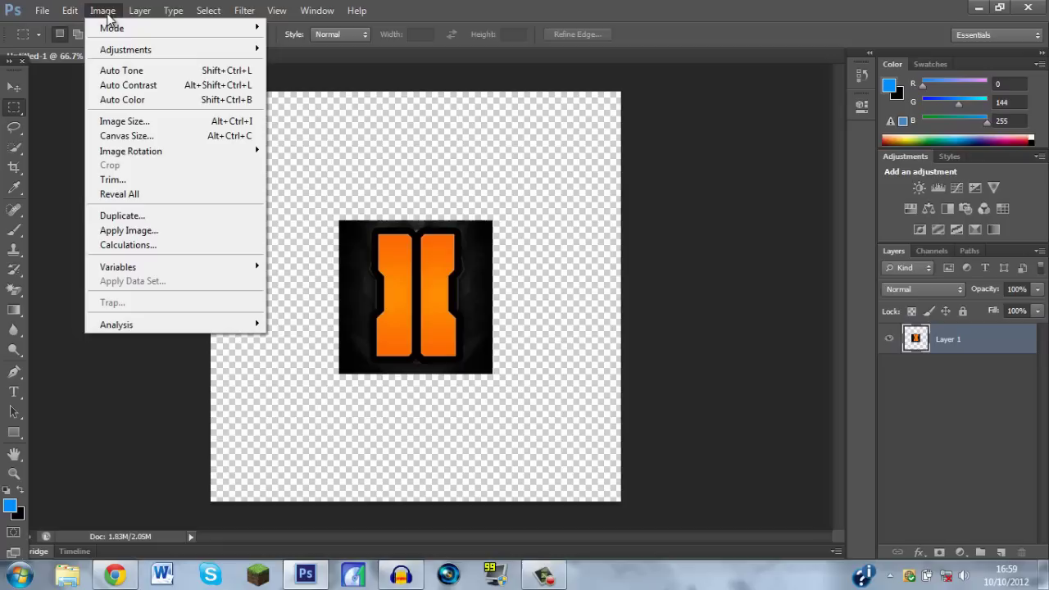
{"action": "mouse_move", "coordinate": [140, 11]}
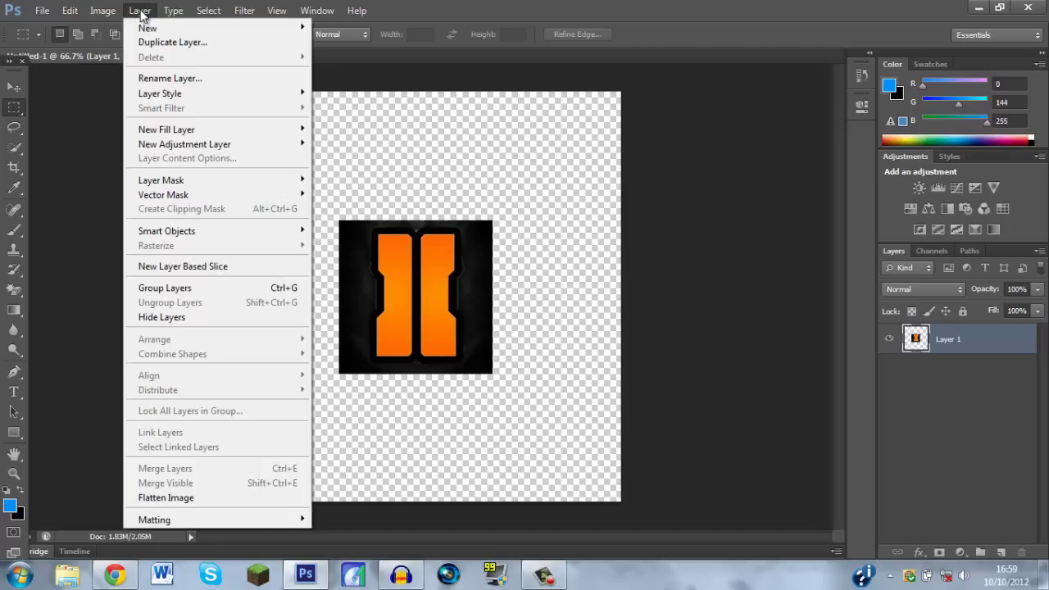
{"action": "mouse_move", "coordinate": [173, 11]}
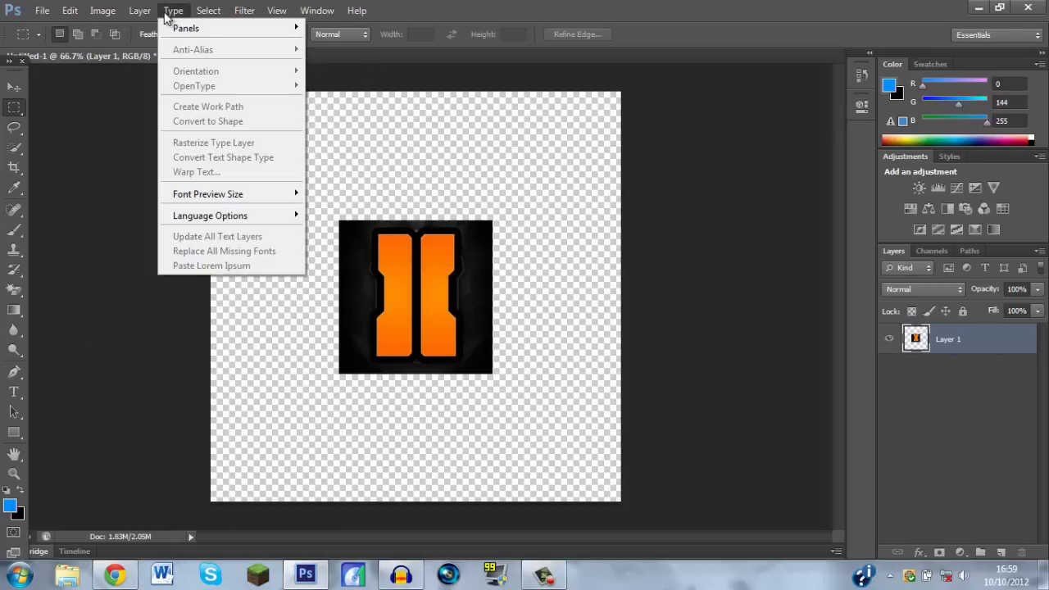
{"action": "left_click", "coordinate": [192, 335]}
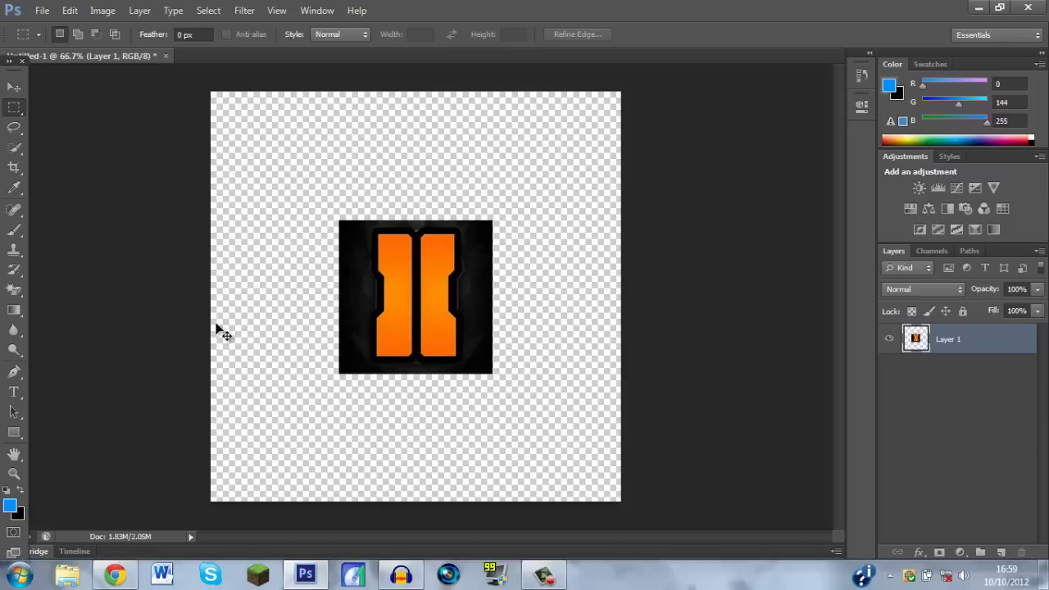
Step: Free-transform the emblem to 268% so it covers the whole canvas, and apply it
{"action": "key", "text": "ctrl+t"}
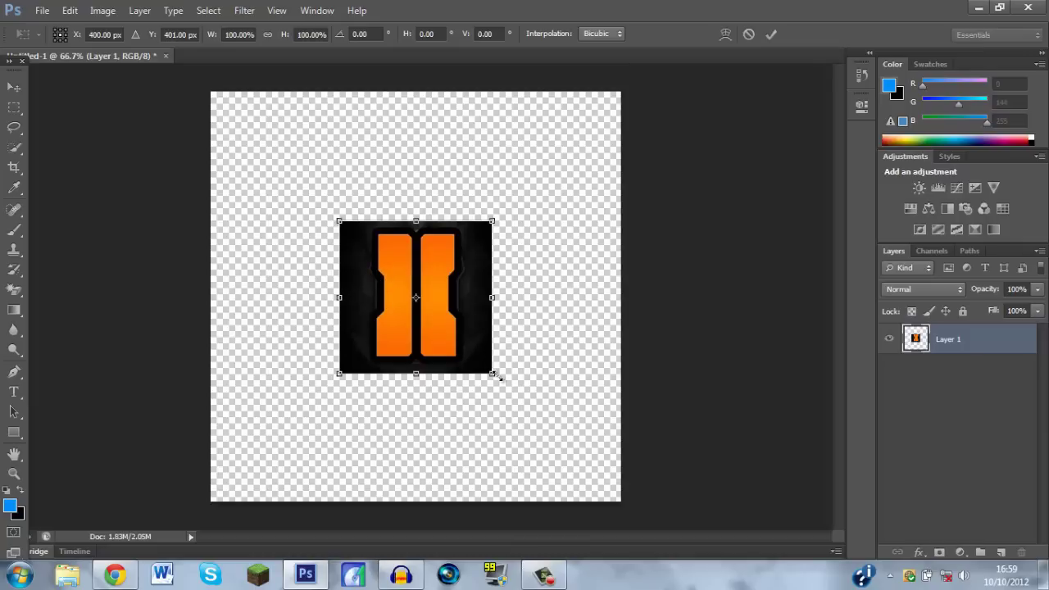
{"action": "left_click_drag", "start_coordinate": [492, 373], "coordinate": [593, 549]}
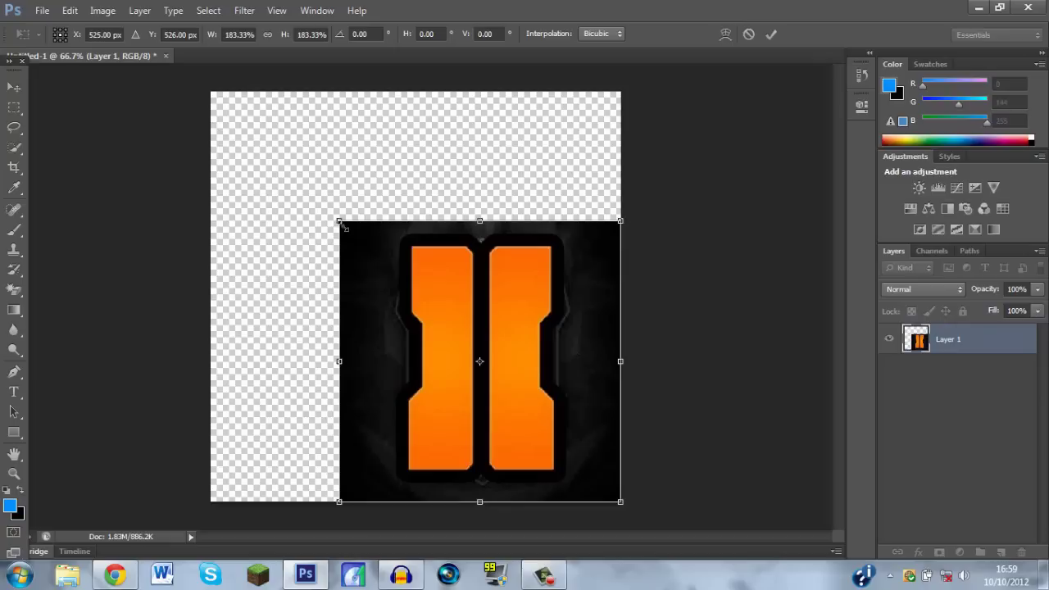
{"action": "left_click_drag", "start_coordinate": [342, 225], "coordinate": [210, 91]}
{"action": "left_click", "coordinate": [14, 87]}
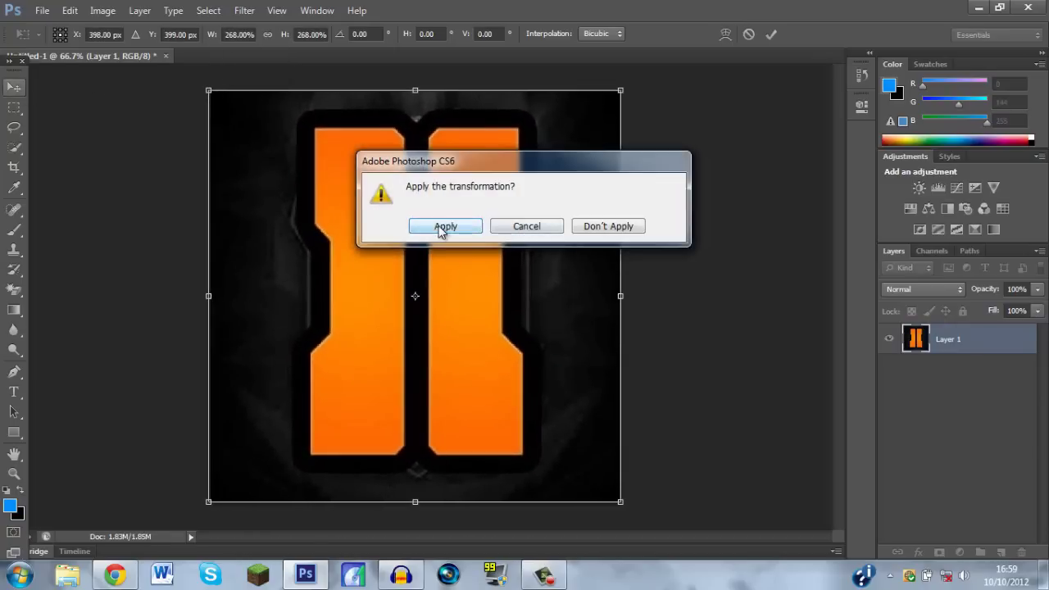
{"action": "left_click", "coordinate": [444, 228]}
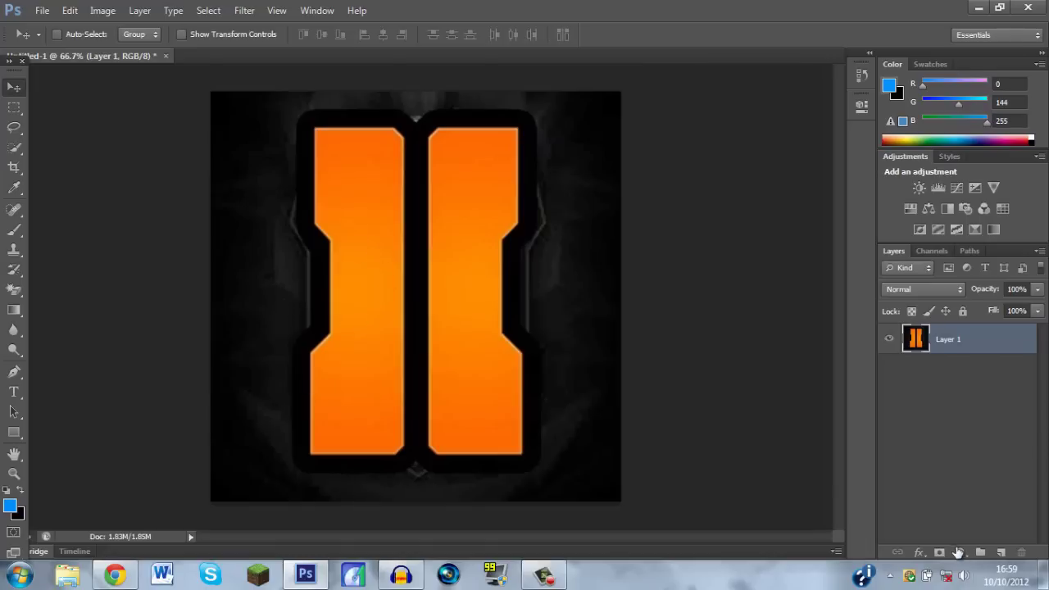
Step: Add empty Layer 2 above the emblem and switch to the Type tool
{"action": "left_click", "coordinate": [1001, 554]}
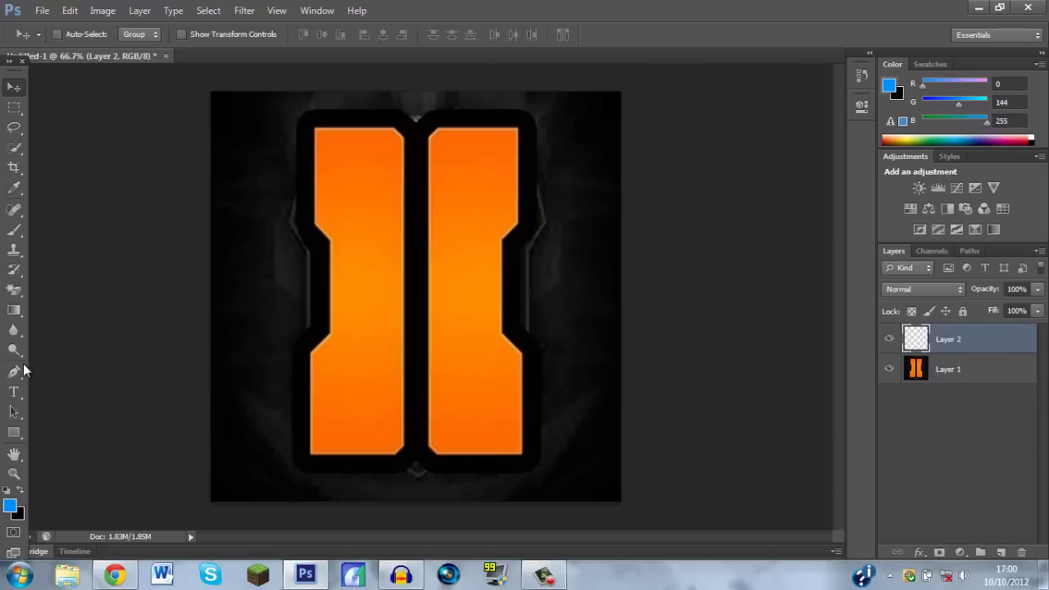
{"action": "left_click", "coordinate": [18, 394]}
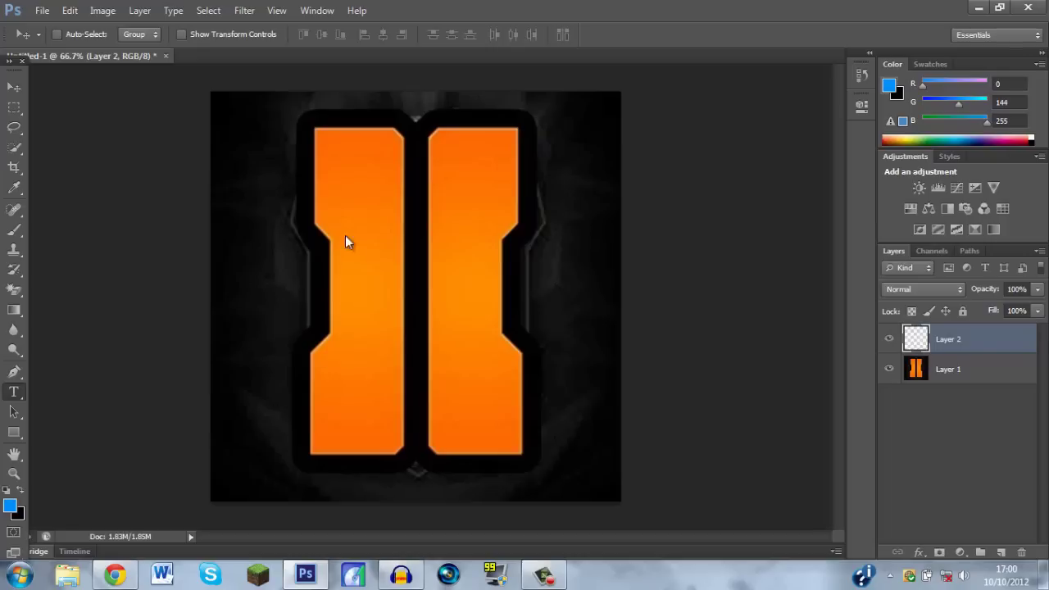
{"action": "key", "text": "t"}
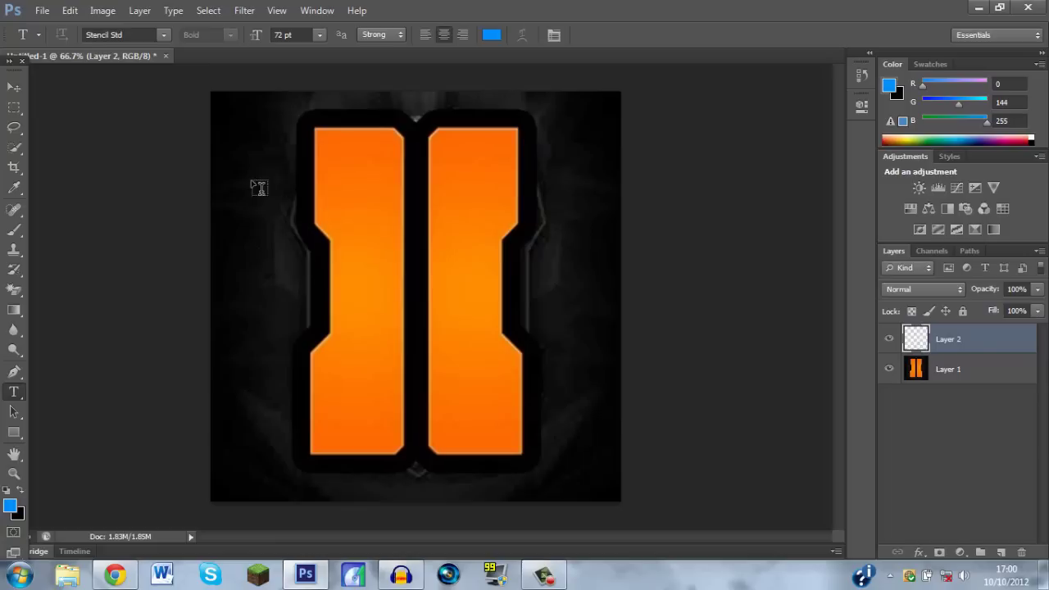
Step: Type the channel name in a text box over the emblem and make it white
{"action": "left_click_drag", "start_coordinate": [246, 168], "coordinate": [579, 475]}
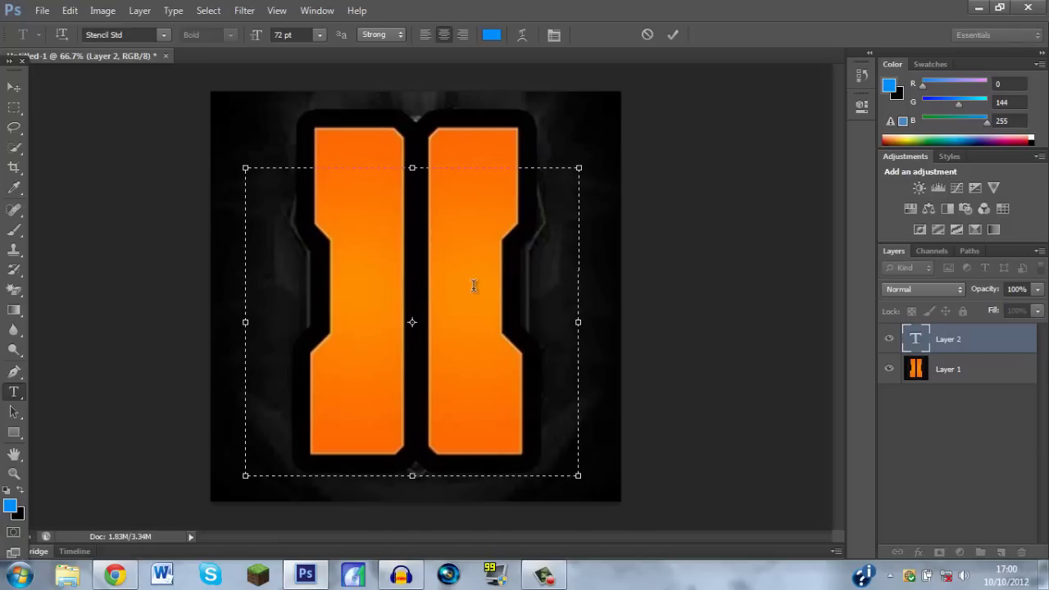
{"action": "type", "text": "XJA"}
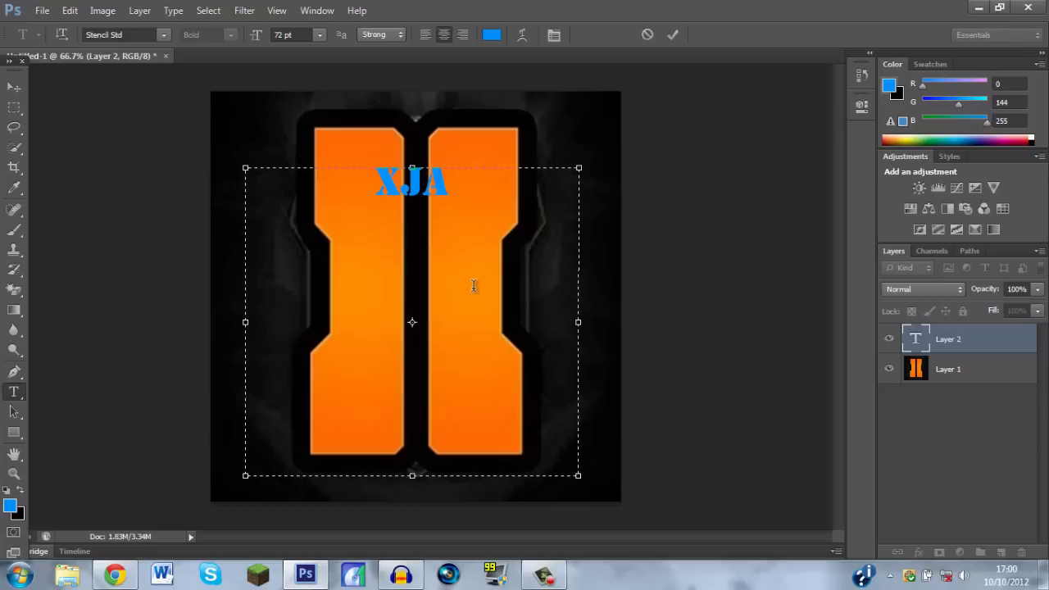
{"action": "type", "text": "EXZ"}
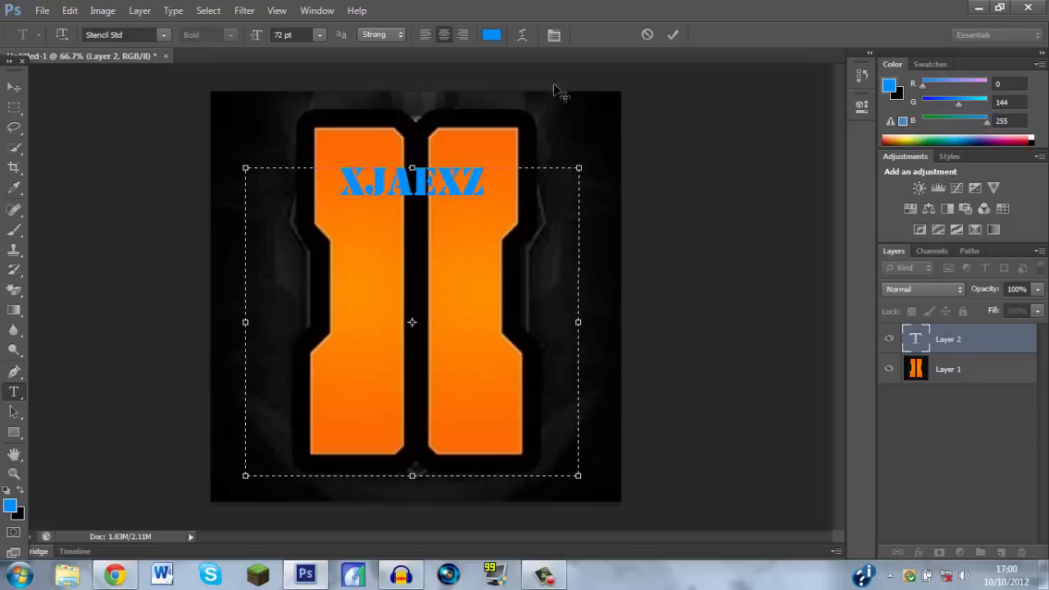
{"action": "left_click_drag", "start_coordinate": [464, 202], "coordinate": [324, 193]}
{"action": "left_click", "coordinate": [493, 35]}
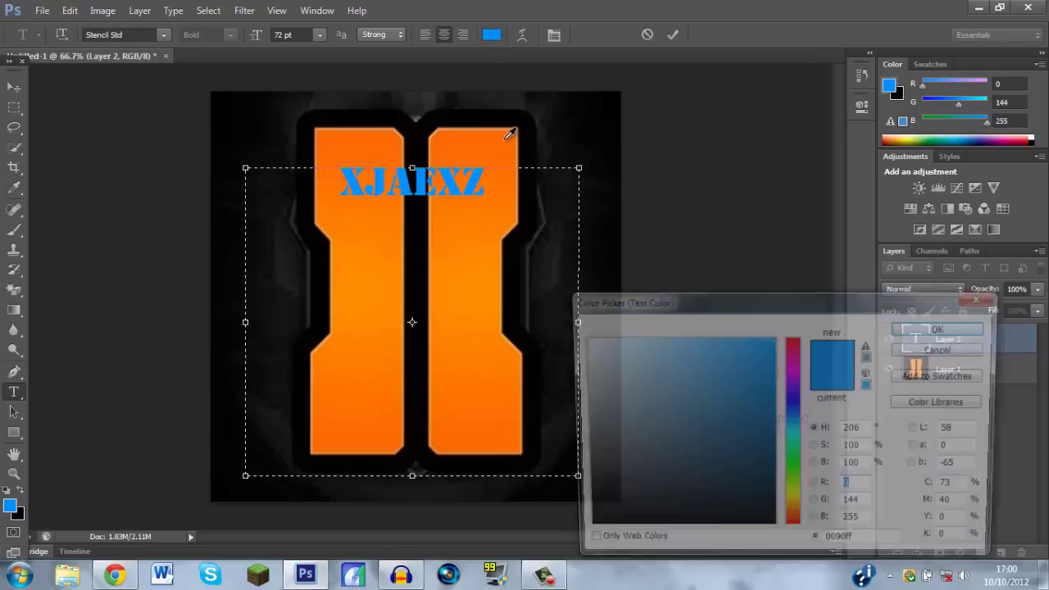
{"action": "left_click", "coordinate": [580, 337]}
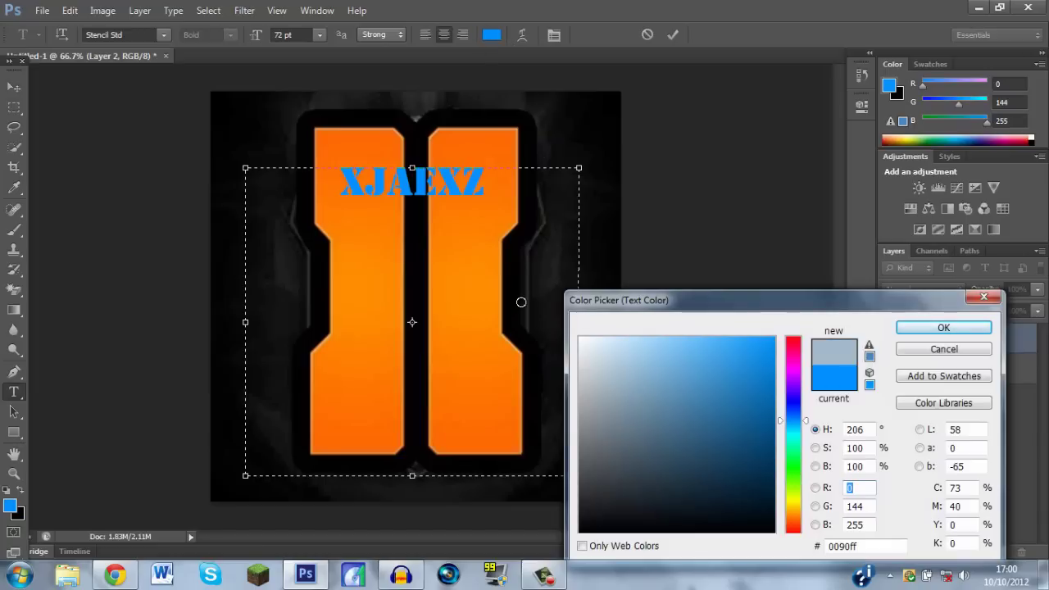
{"action": "left_click", "coordinate": [942, 328]}
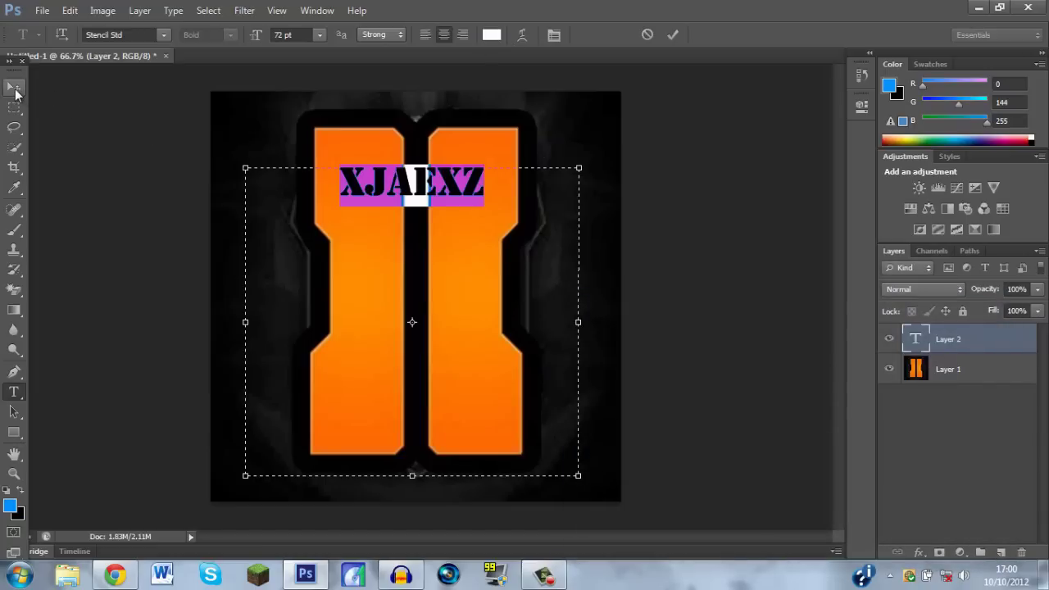
Step: Change the channel-name text font to Dodger
{"action": "left_click", "coordinate": [163, 36]}
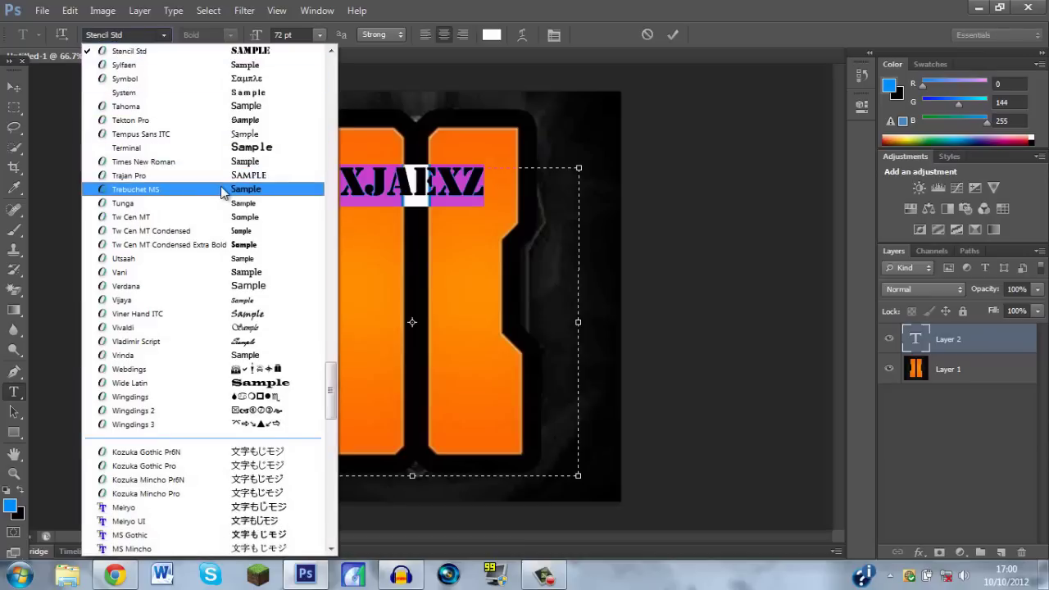
{"action": "left_click_drag", "start_coordinate": [330, 403], "coordinate": [322, 168]}
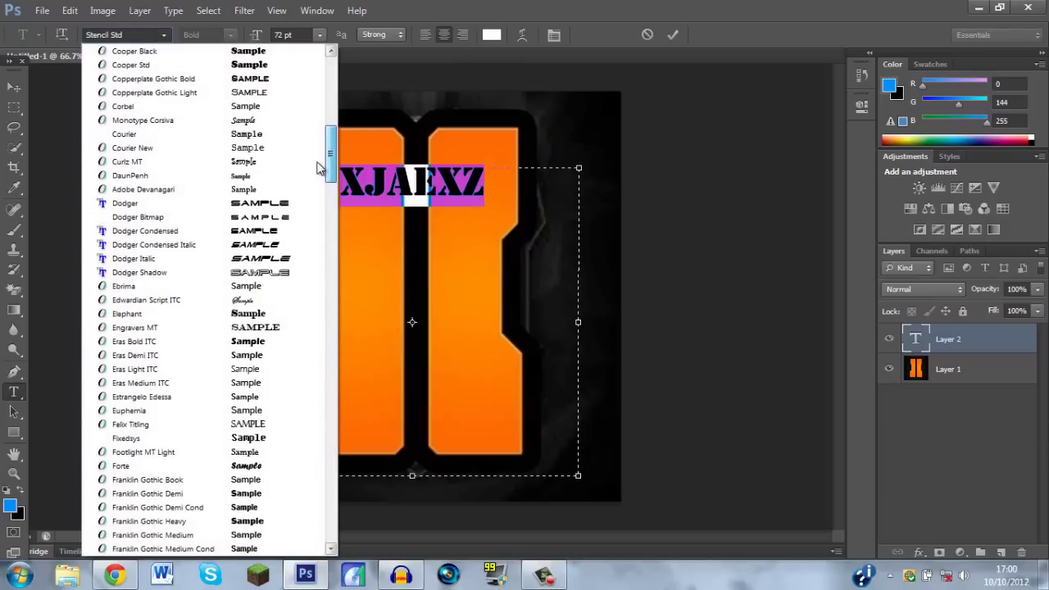
{"action": "left_click", "coordinate": [247, 205]}
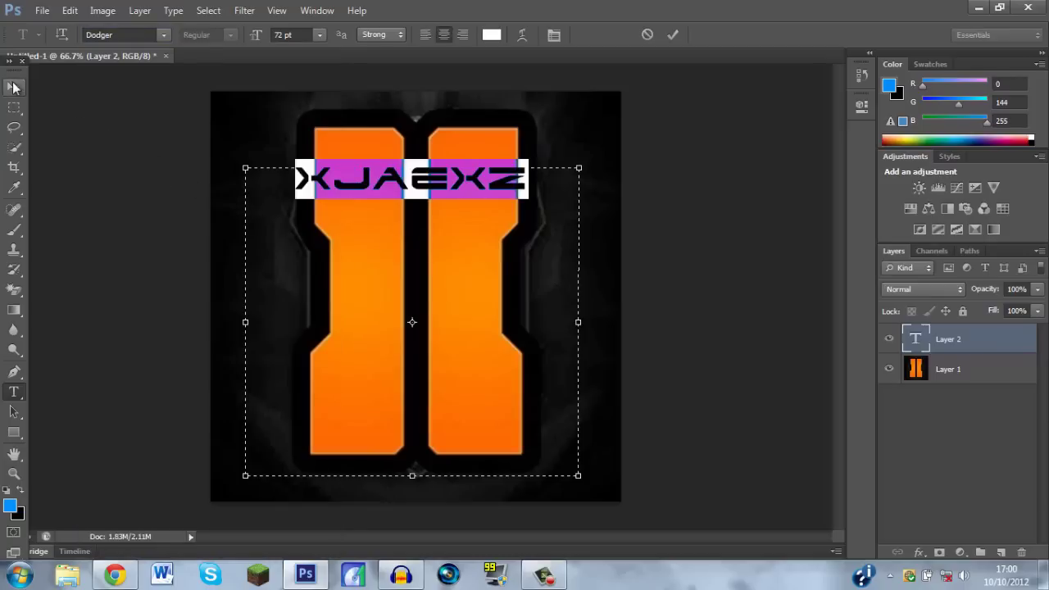
Step: Commit the channel name and move it down across the middle of the emblem
{"action": "left_click", "coordinate": [13, 86]}
{"action": "left_click_drag", "start_coordinate": [410, 215], "coordinate": [386, 236]}
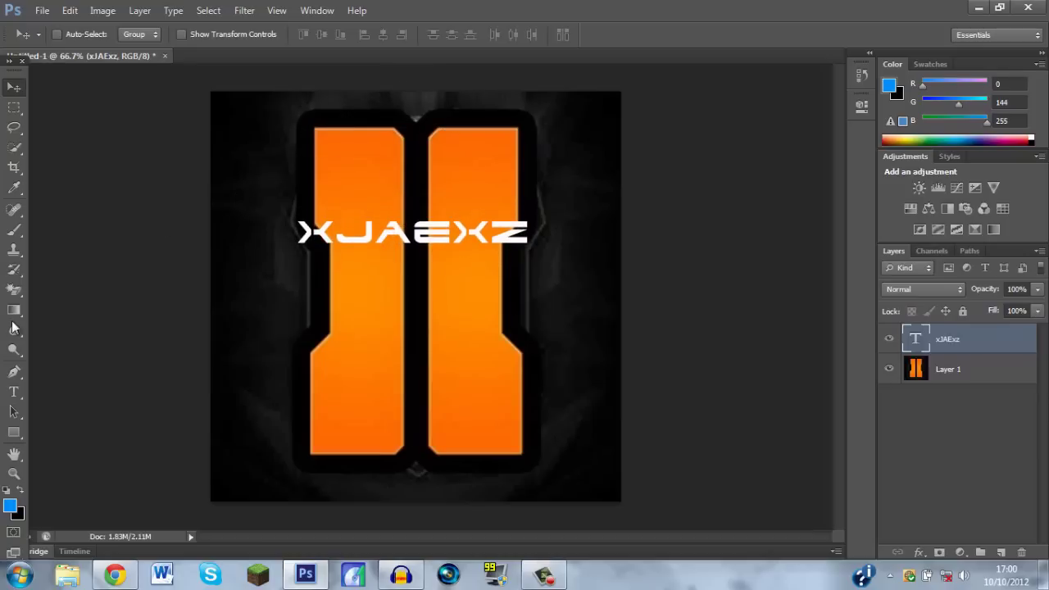
{"action": "left_click", "coordinate": [14, 395]}
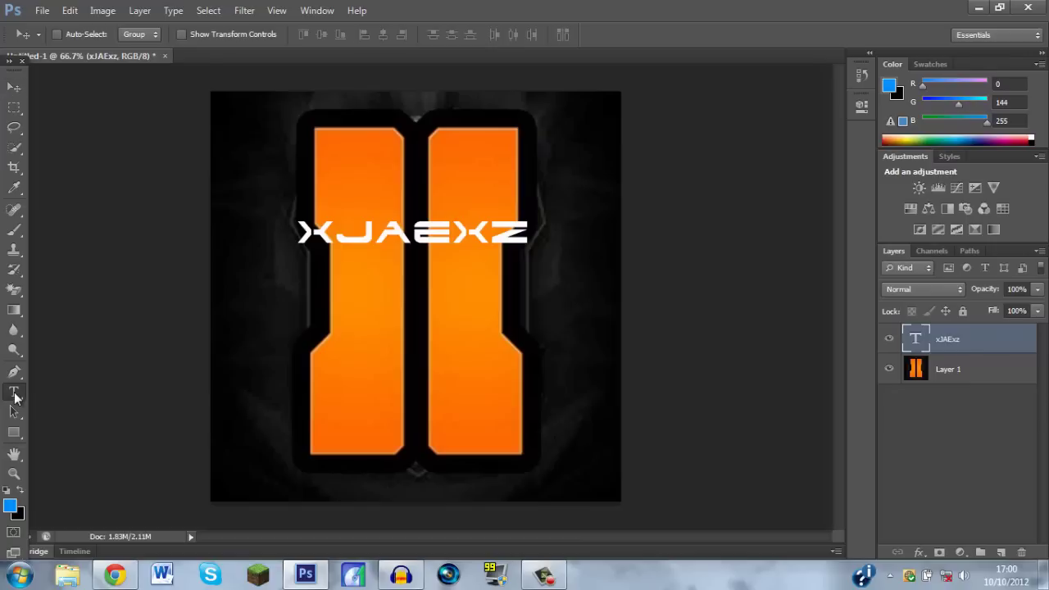
Step: In a second text box, type 'CALL OF DUTY COM-MENTA' with CALL on its own line
{"action": "left_click_drag", "start_coordinate": [312, 256], "coordinate": [532, 470]}
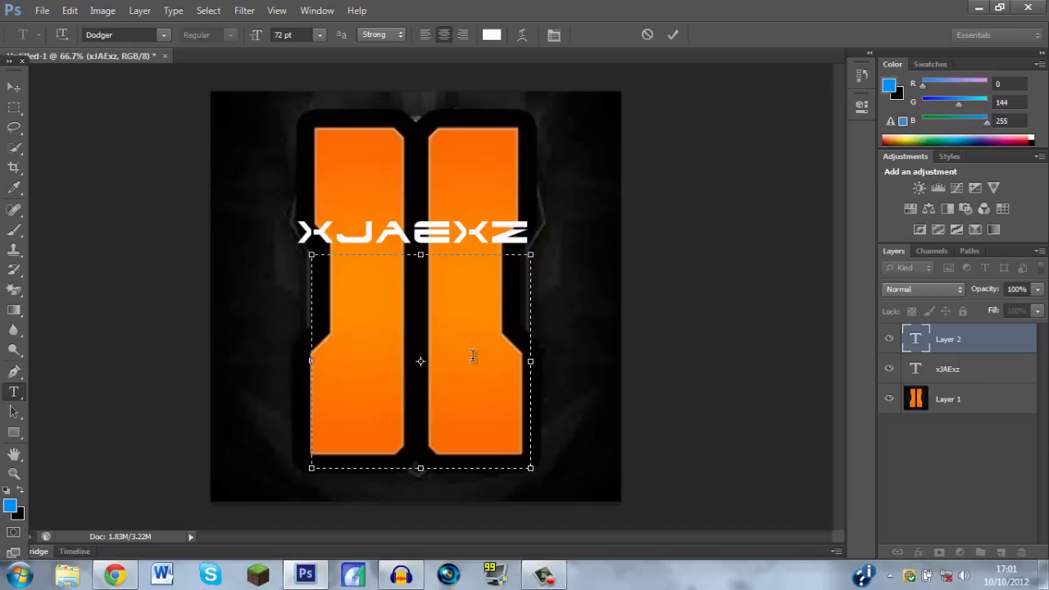
{"action": "type", "text": "CALM"}
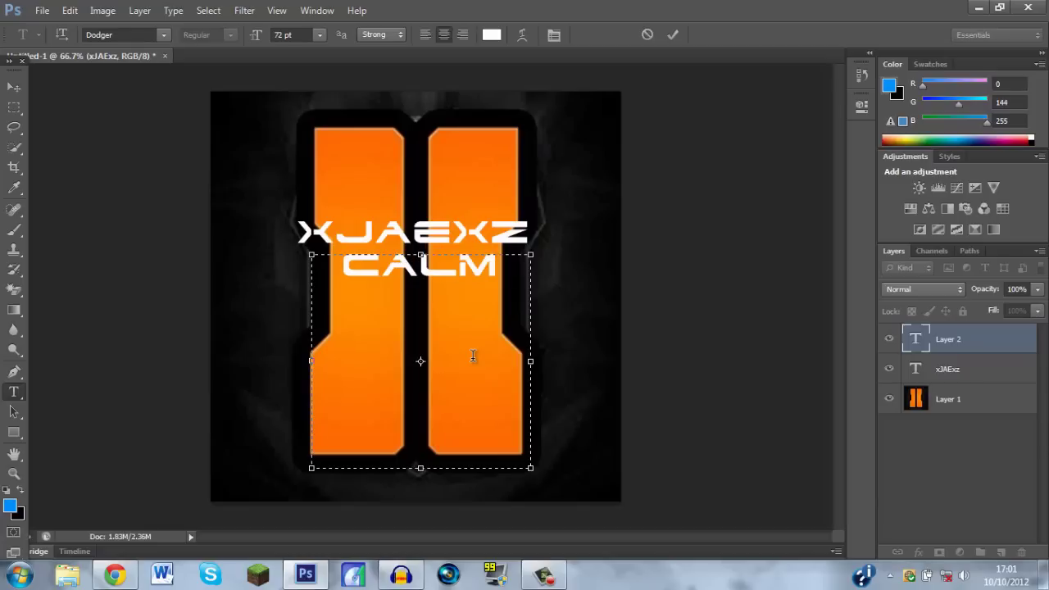
{"action": "type", "text": "L"}
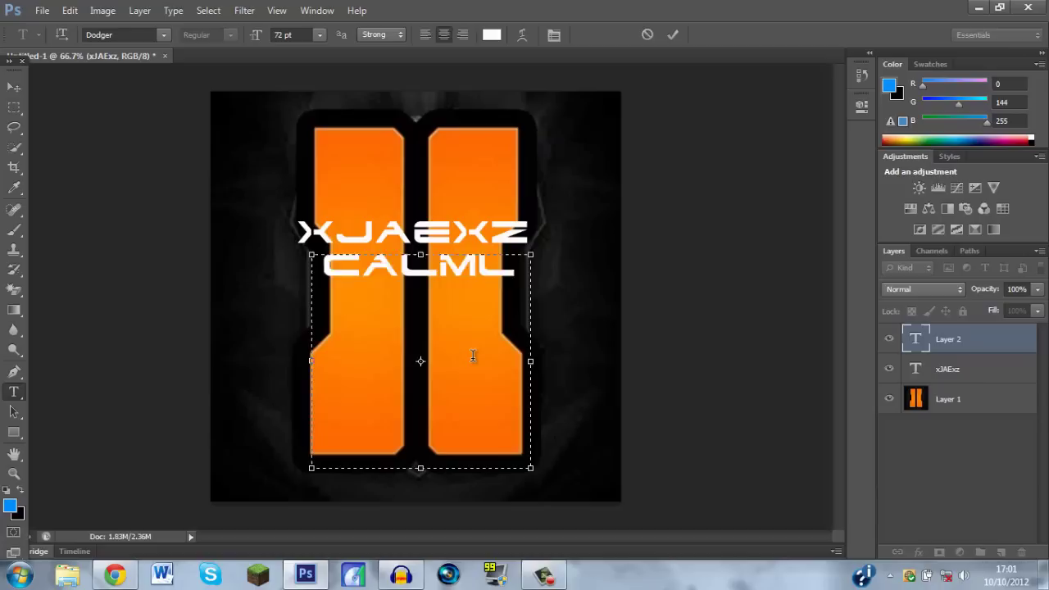
{"action": "key", "text": "BackSpace"}
{"action": "key", "text": "BackSpace"}
{"action": "key", "text": "BackSpace"}
{"action": "type", "text": "LL"}
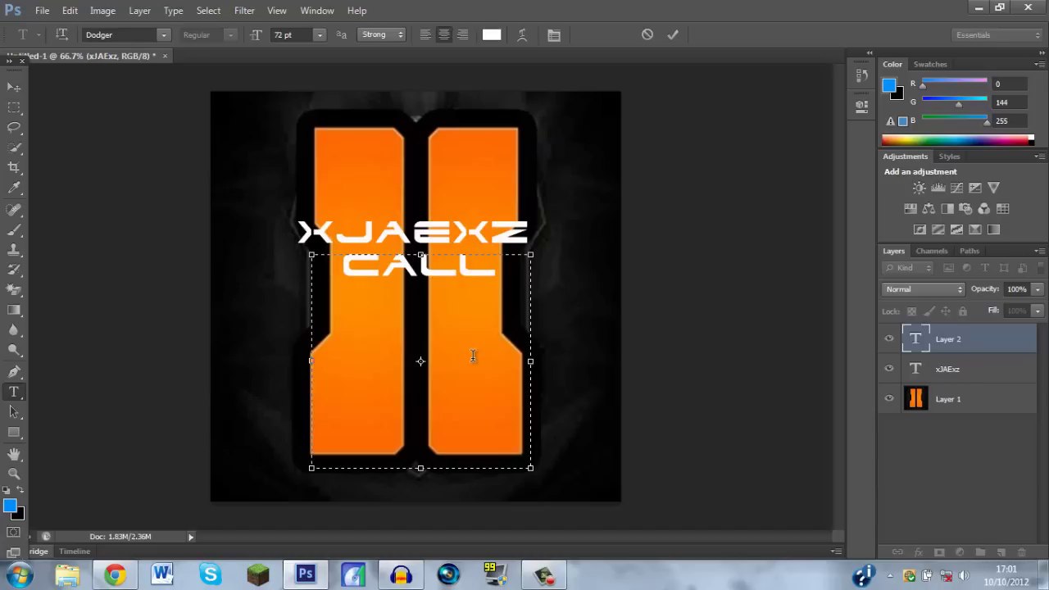
{"action": "key", "text": "Return"}
{"action": "type", "text": "OF "}
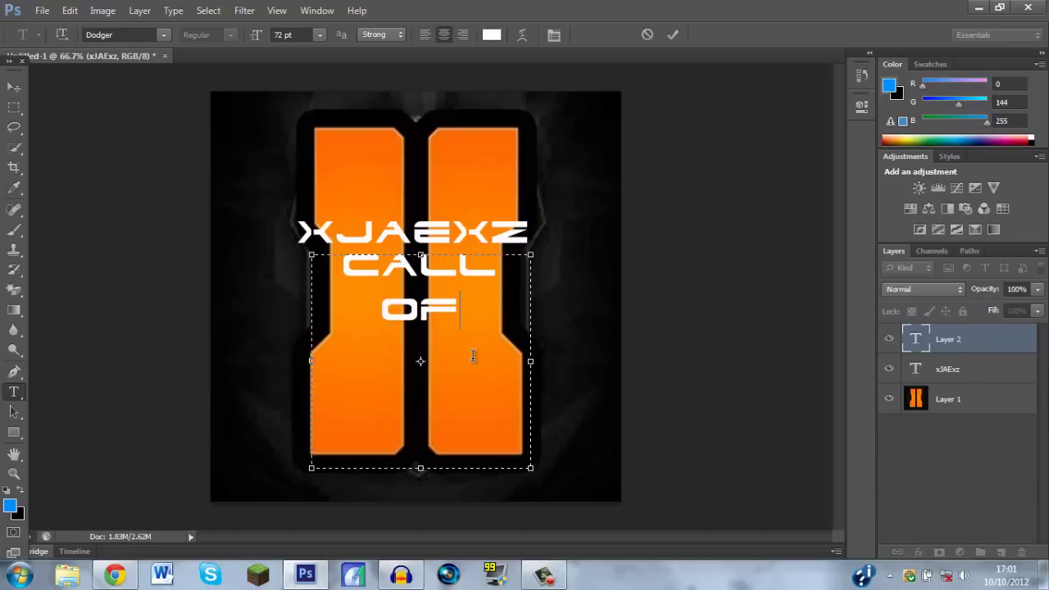
{"action": "type", "text": "DUTY"}
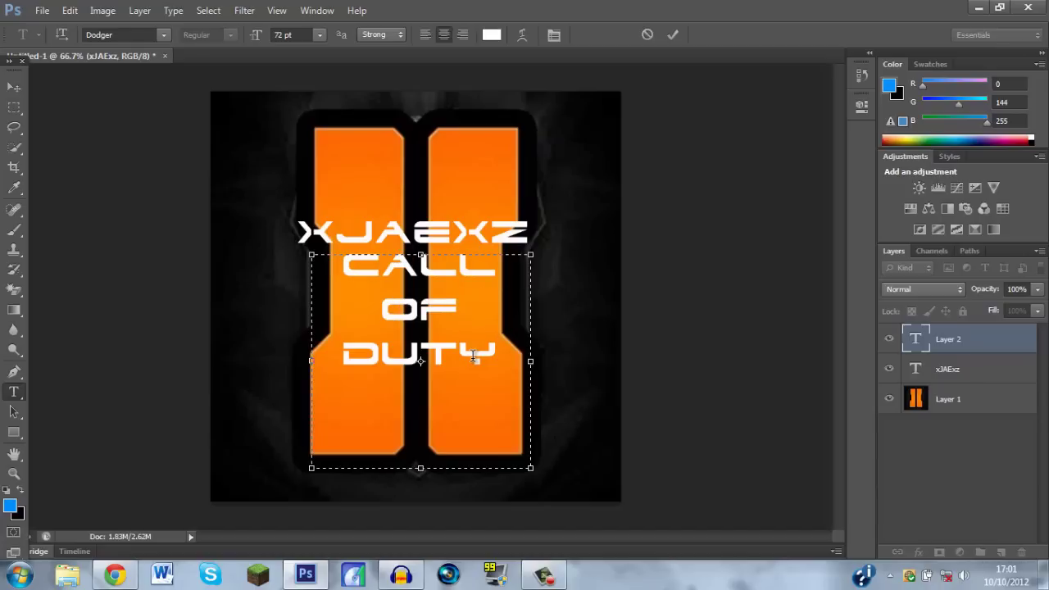
{"action": "type", "text": " C"}
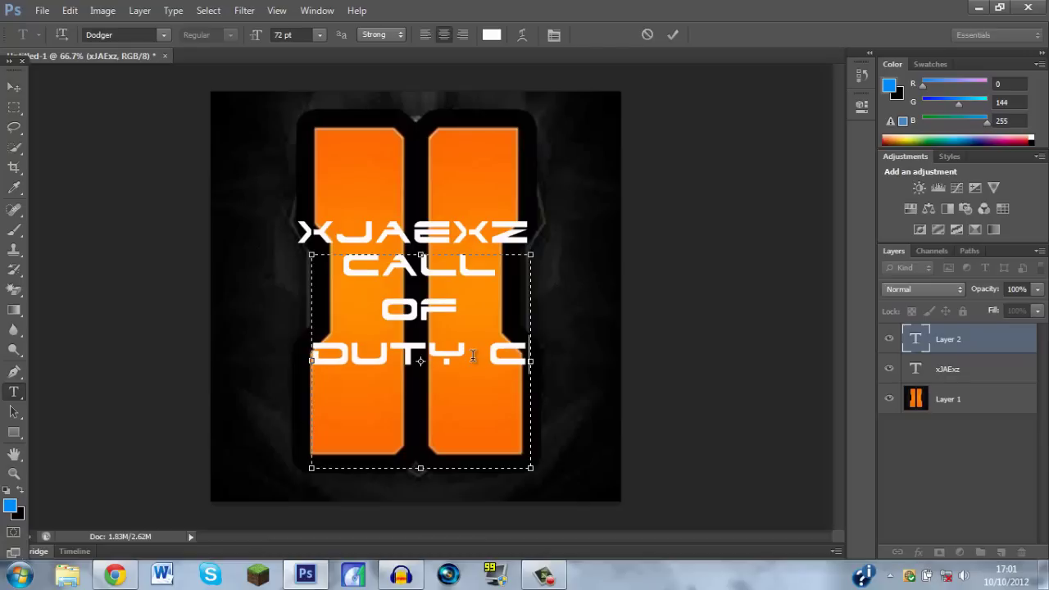
{"action": "type", "text": "OM-MENTA-"}
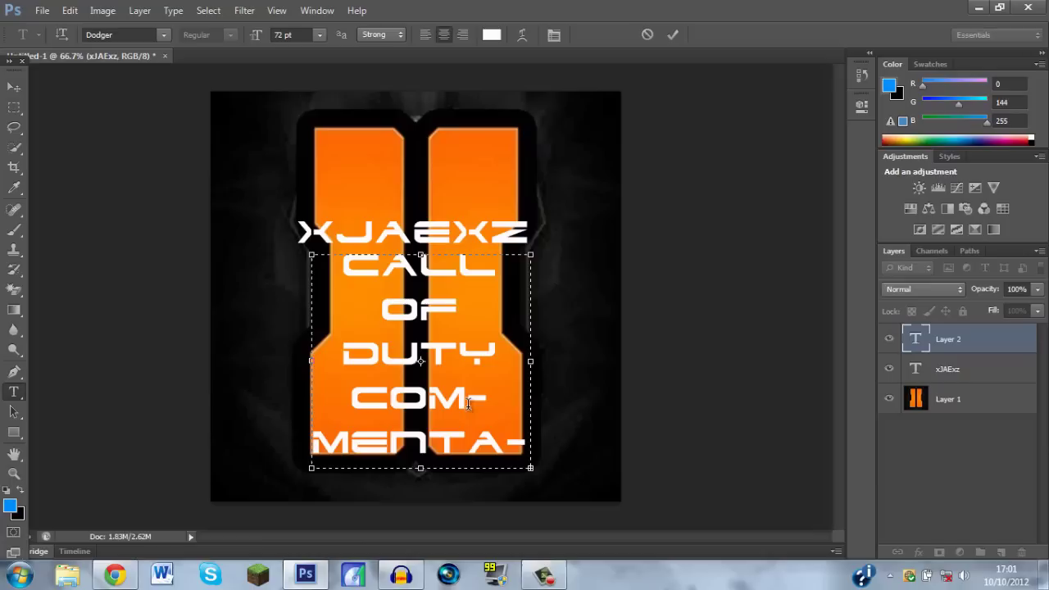
Step: Widen the caption box on both sides and break it into CALL / OF DUTY / COMMENTATOR lines
{"action": "left_click_drag", "start_coordinate": [531, 468], "coordinate": [656, 465]}
{"action": "left_click", "coordinate": [504, 320]}
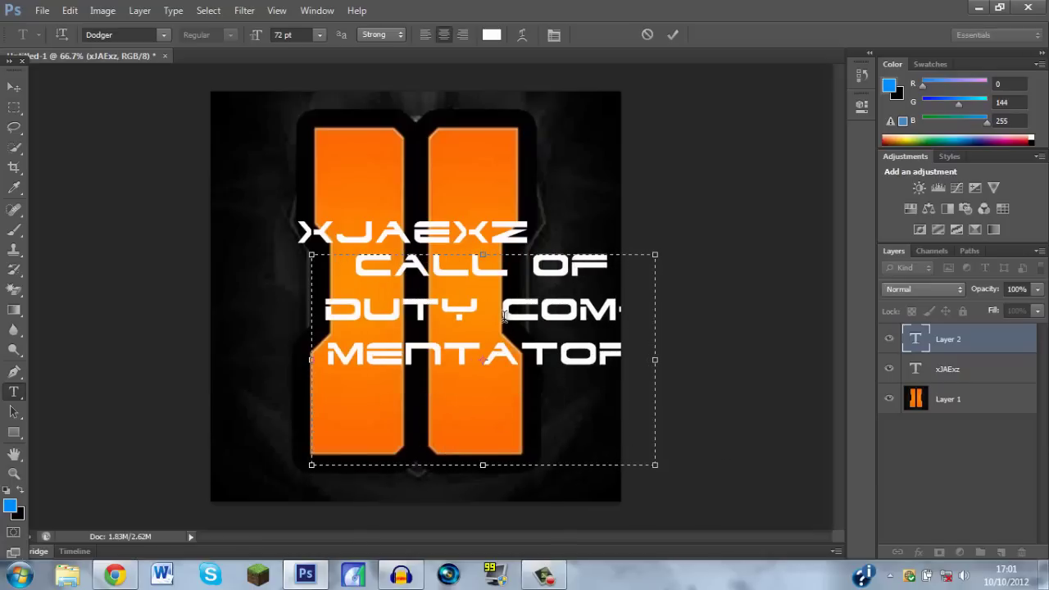
{"action": "key", "text": "Return"}
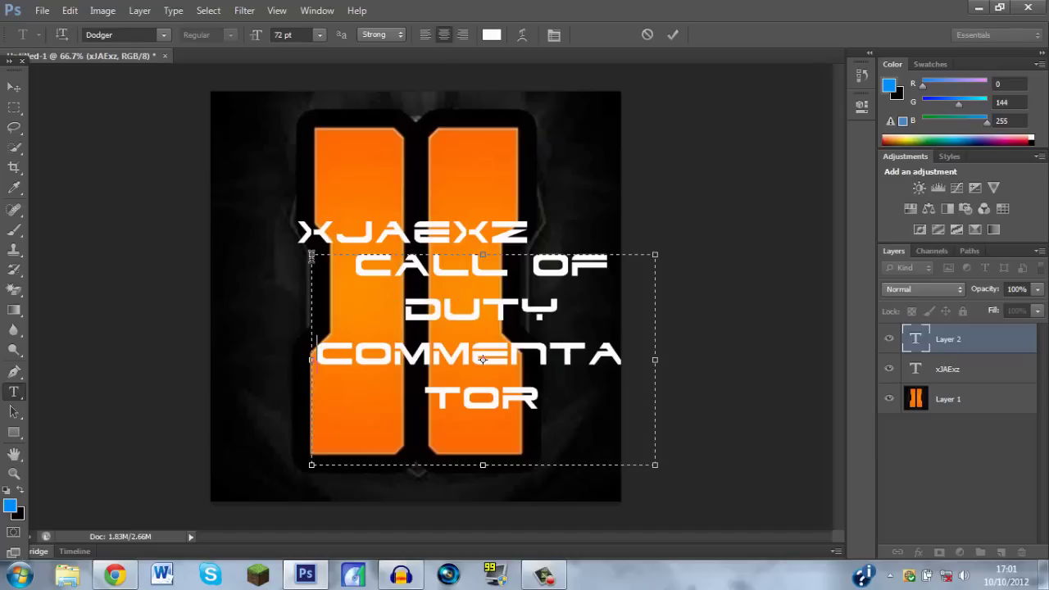
{"action": "key", "text": "Down"}
{"action": "left_click_drag", "start_coordinate": [311, 466], "coordinate": [210, 455]}
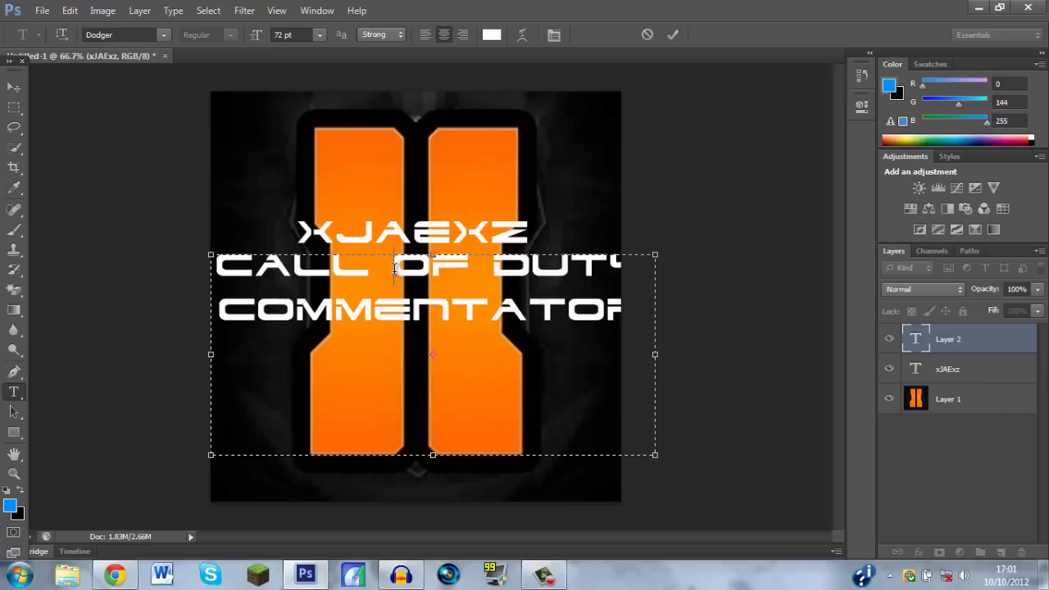
{"action": "left_click", "coordinate": [396, 268]}
{"action": "key", "text": "Return"}
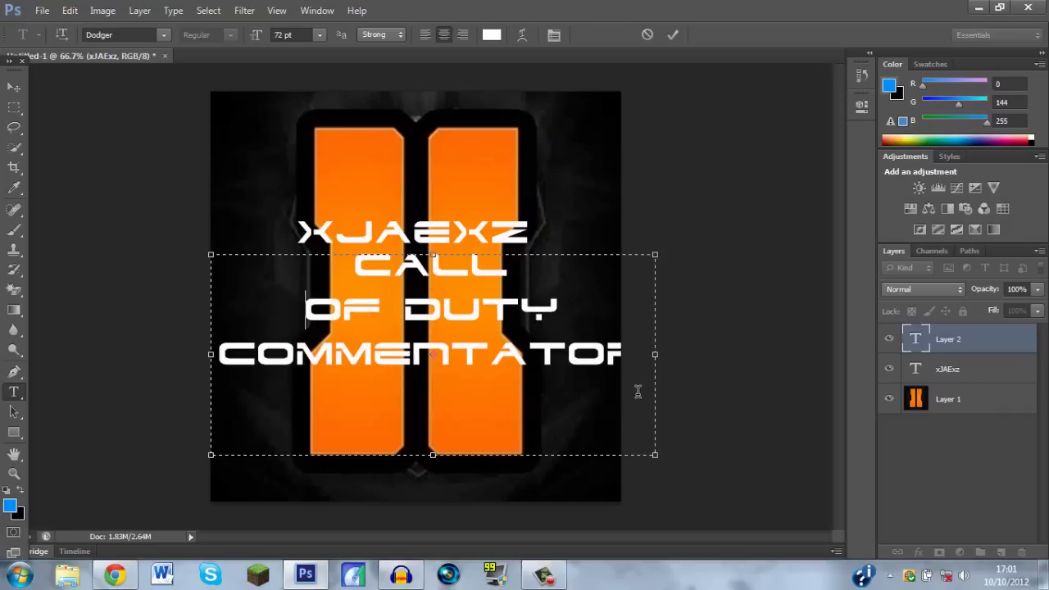
Step: Resize all caption text to 60 pt and drag it down onto the emblem's lower half
{"action": "left_click_drag", "start_coordinate": [607, 361], "coordinate": [243, 256]}
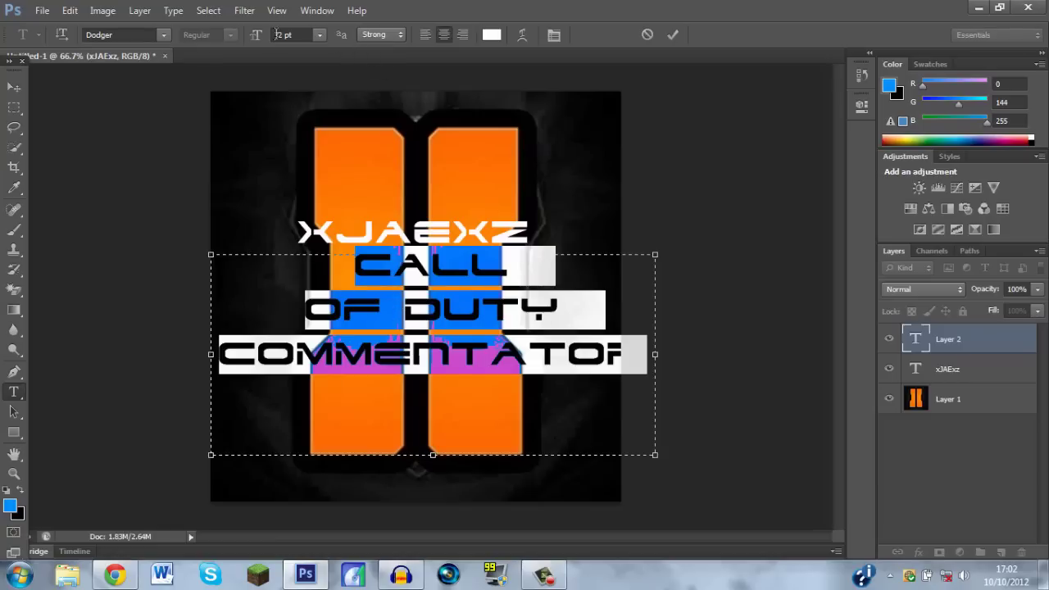
{"action": "left_click", "coordinate": [319, 36]}
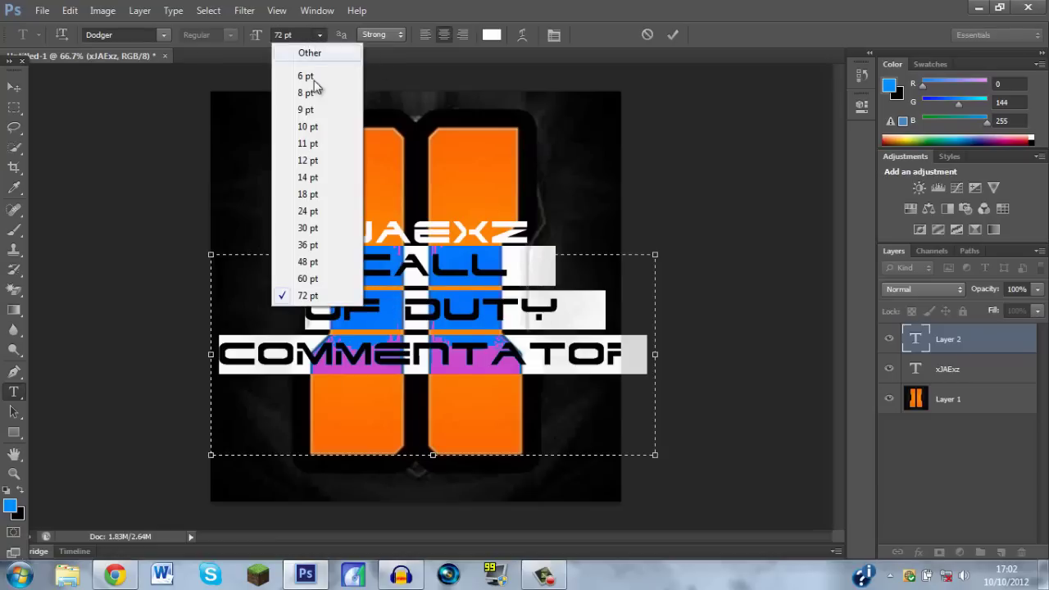
{"action": "left_click", "coordinate": [309, 279]}
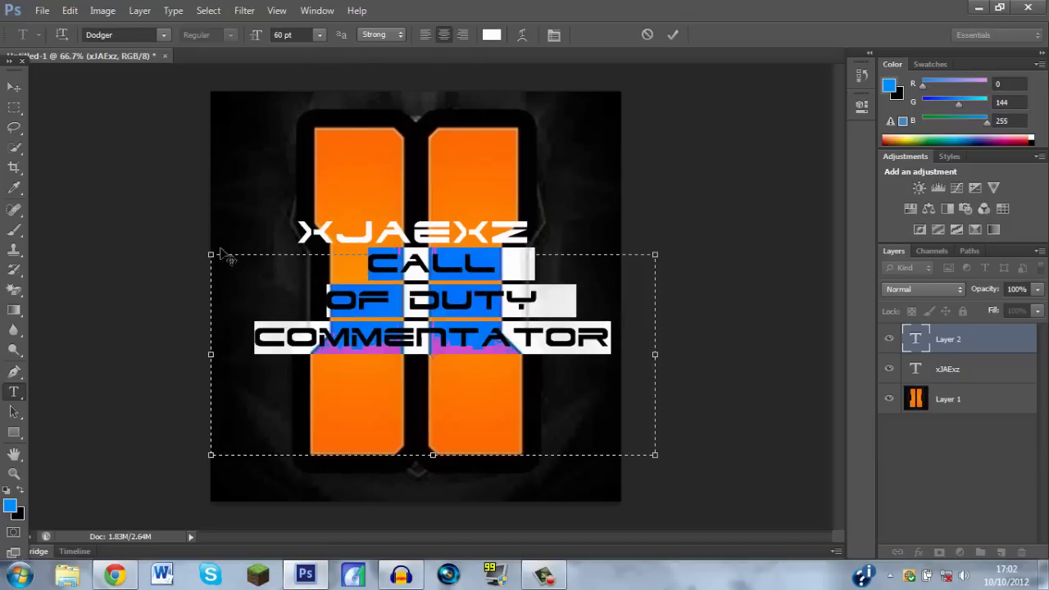
{"action": "left_click", "coordinate": [18, 88]}
{"action": "left_click_drag", "start_coordinate": [414, 311], "coordinate": [402, 404]}
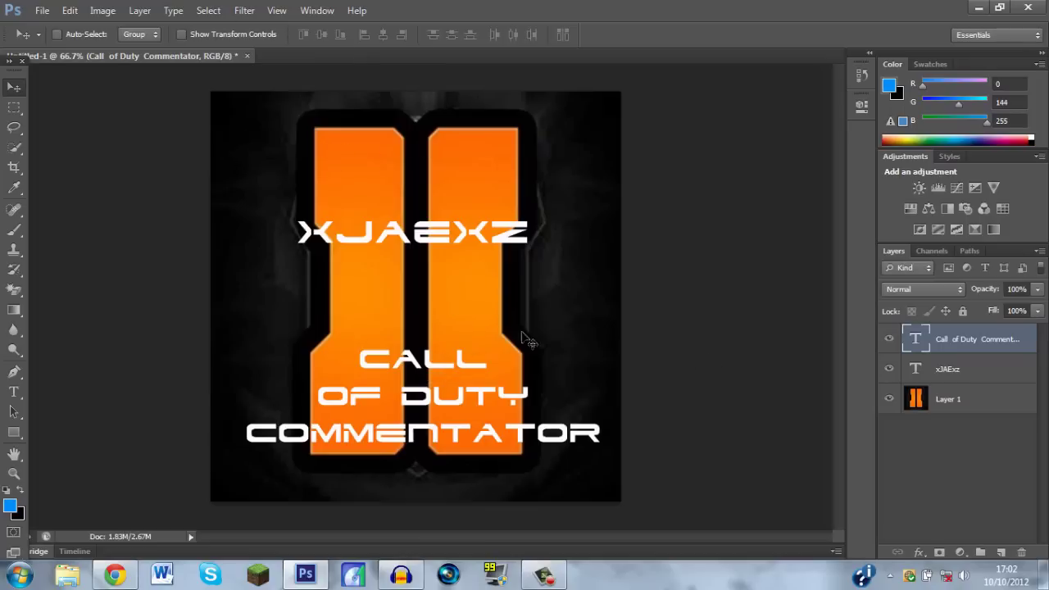
{"action": "double_click", "coordinate": [978, 338]}
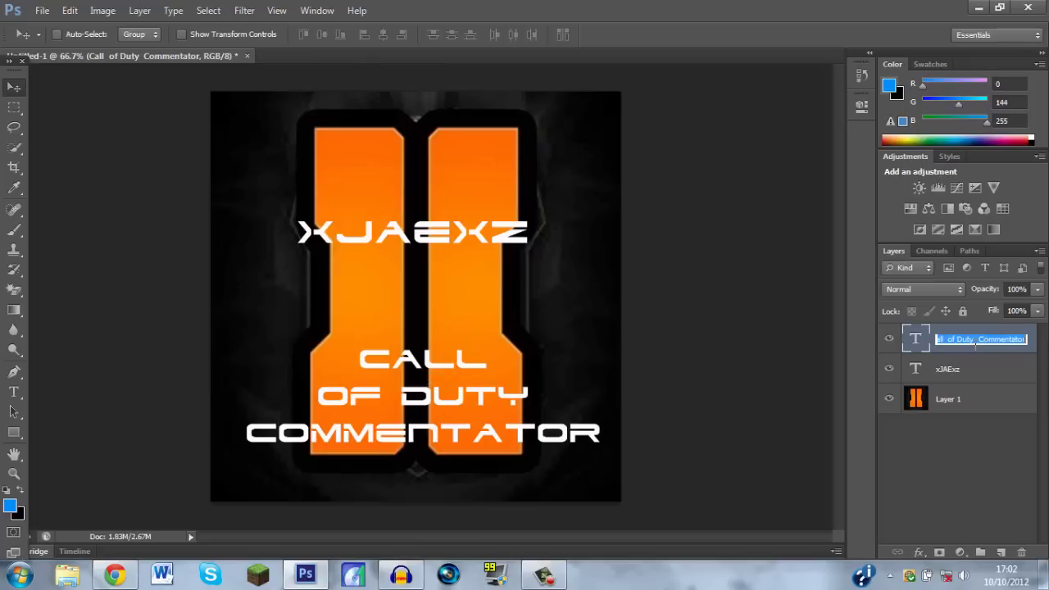
{"action": "key", "text": "Return"}
{"action": "double_click", "coordinate": [1002, 341]}
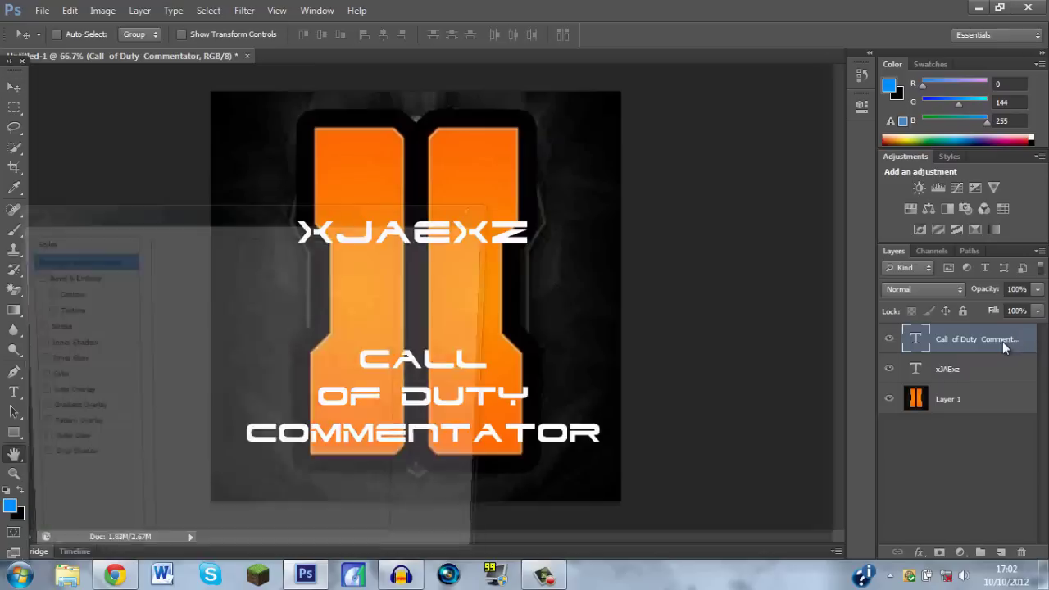
{"action": "left_click", "coordinate": [45, 410]}
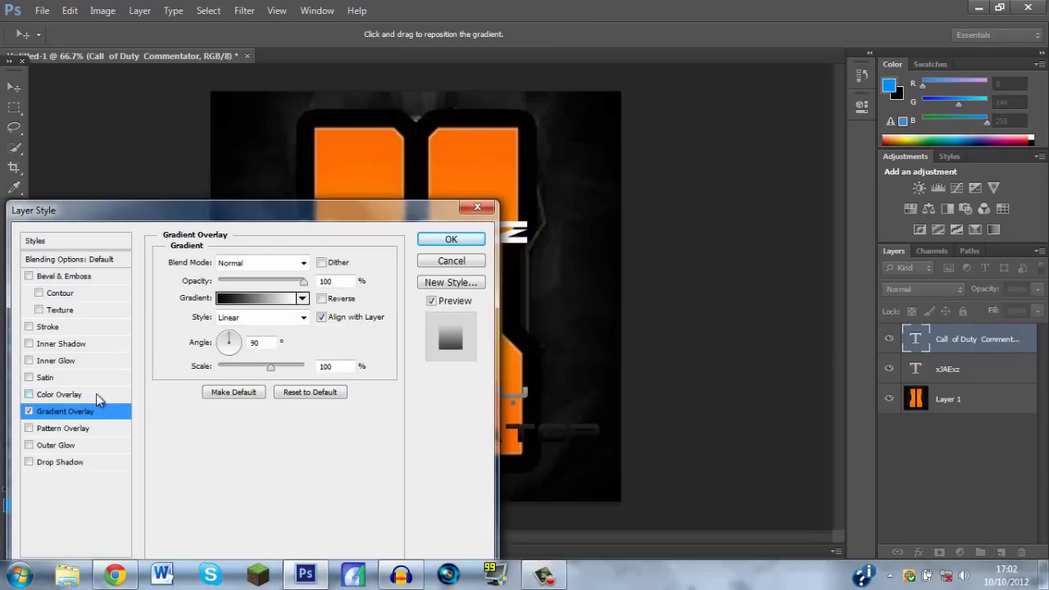
{"action": "left_click_drag", "start_coordinate": [180, 214], "coordinate": [772, 101]}
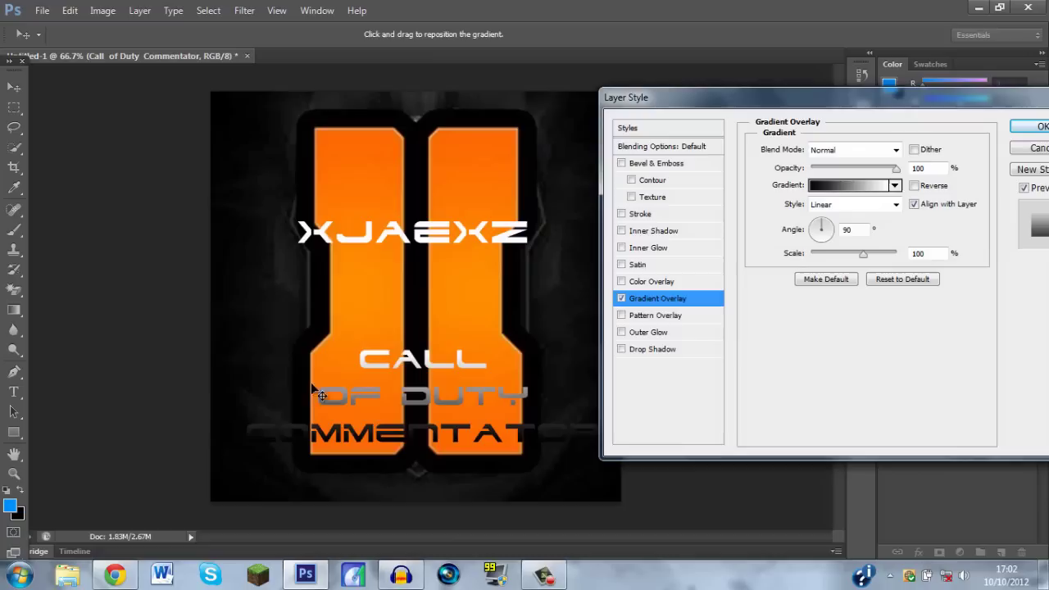
{"action": "left_click", "coordinate": [844, 187]}
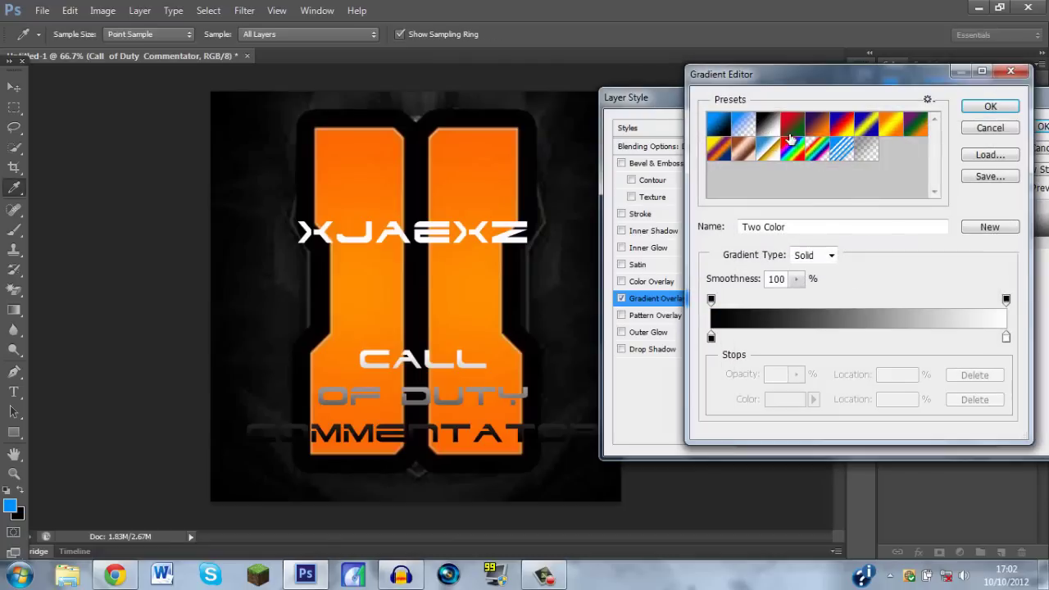
{"action": "double_click", "coordinate": [1007, 337]}
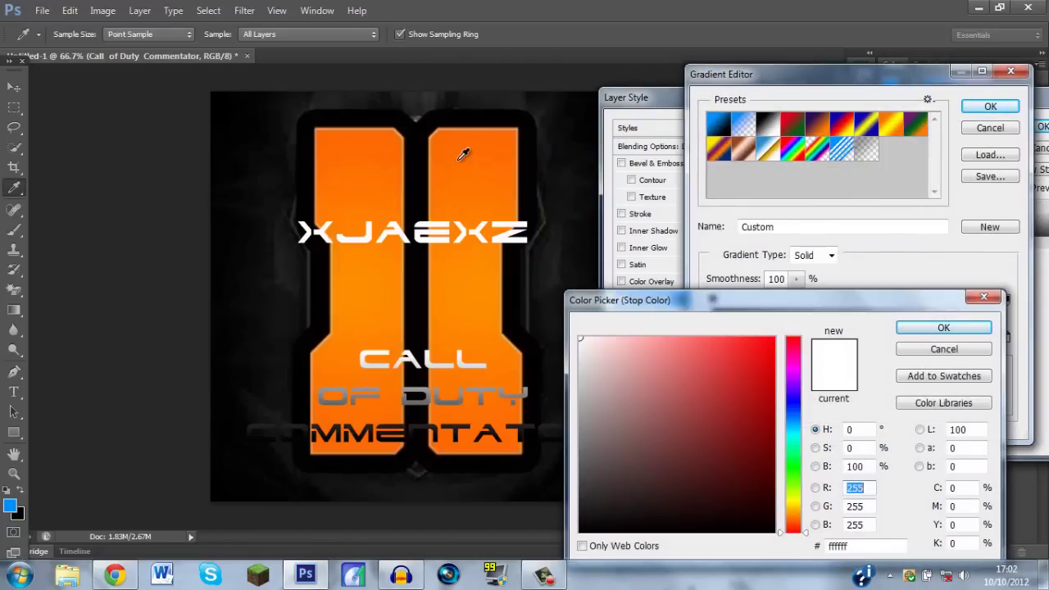
{"action": "left_click", "coordinate": [457, 136]}
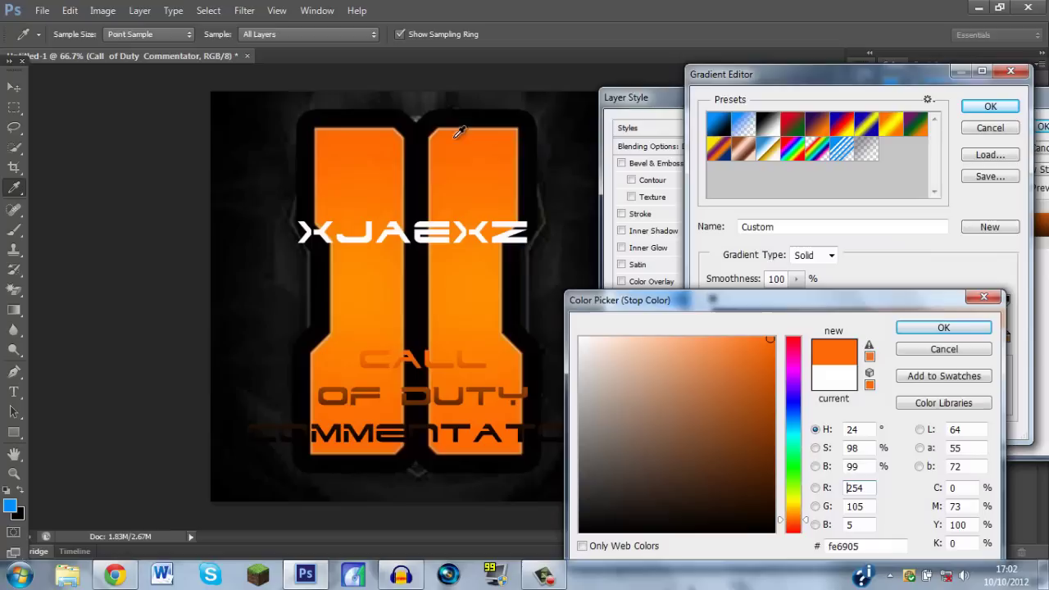
{"action": "left_click", "coordinate": [943, 327]}
{"action": "key", "text": "Return"}
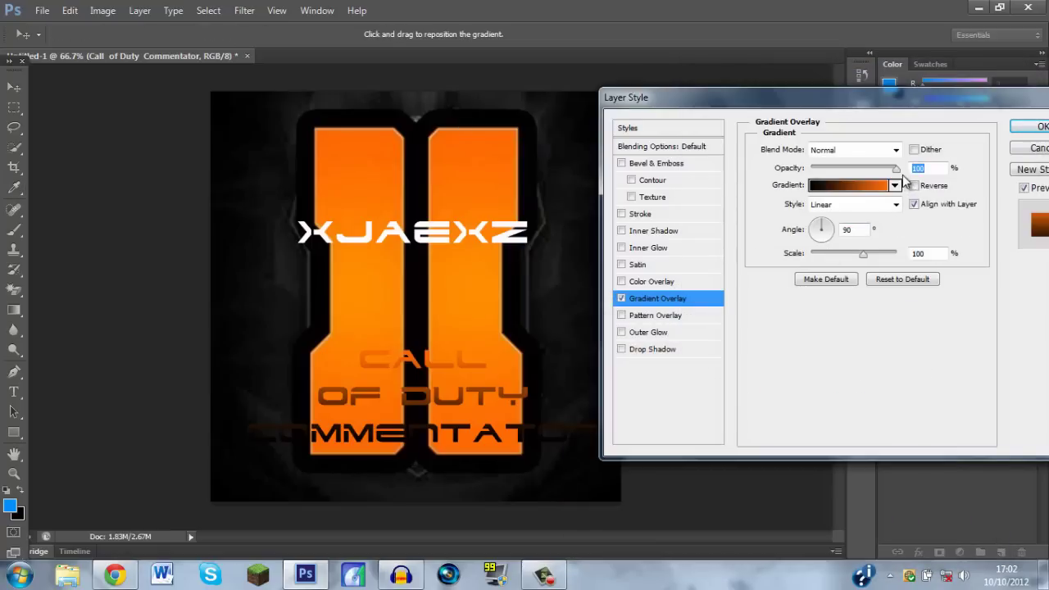
{"action": "left_click", "coordinate": [915, 186]}
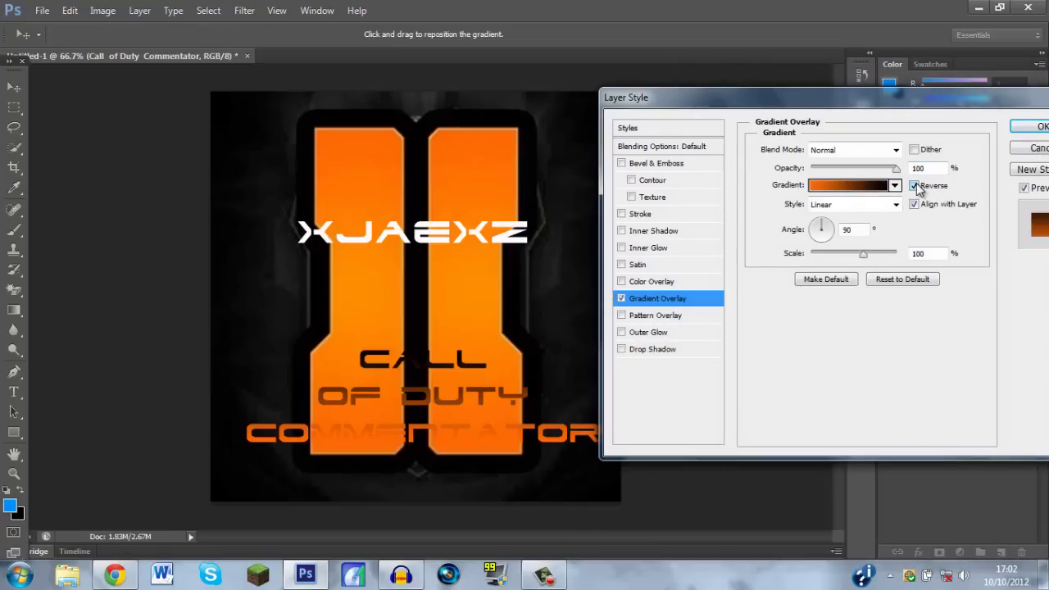
{"action": "left_click", "coordinate": [915, 186]}
{"action": "left_click_drag", "start_coordinate": [862, 256], "coordinate": [949, 256]}
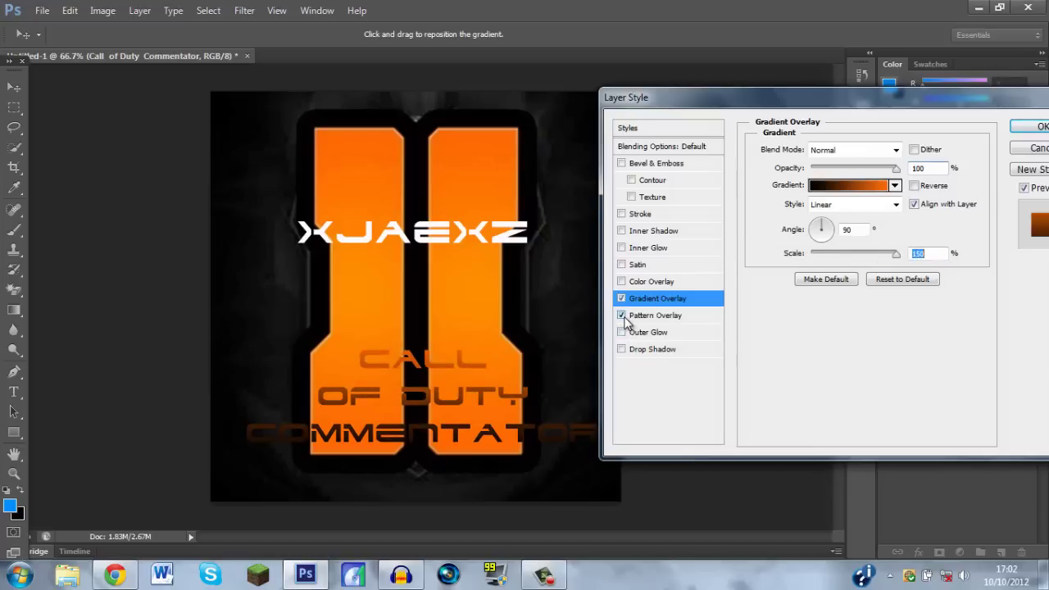
{"action": "left_click", "coordinate": [621, 265]}
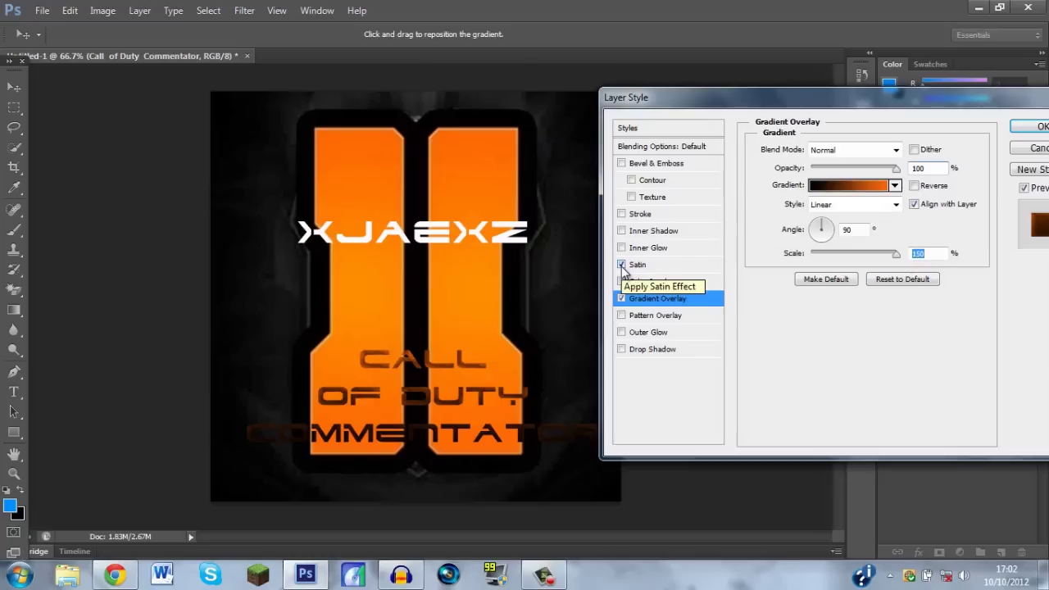
{"action": "left_click", "coordinate": [621, 265]}
{"action": "left_click", "coordinate": [621, 298]}
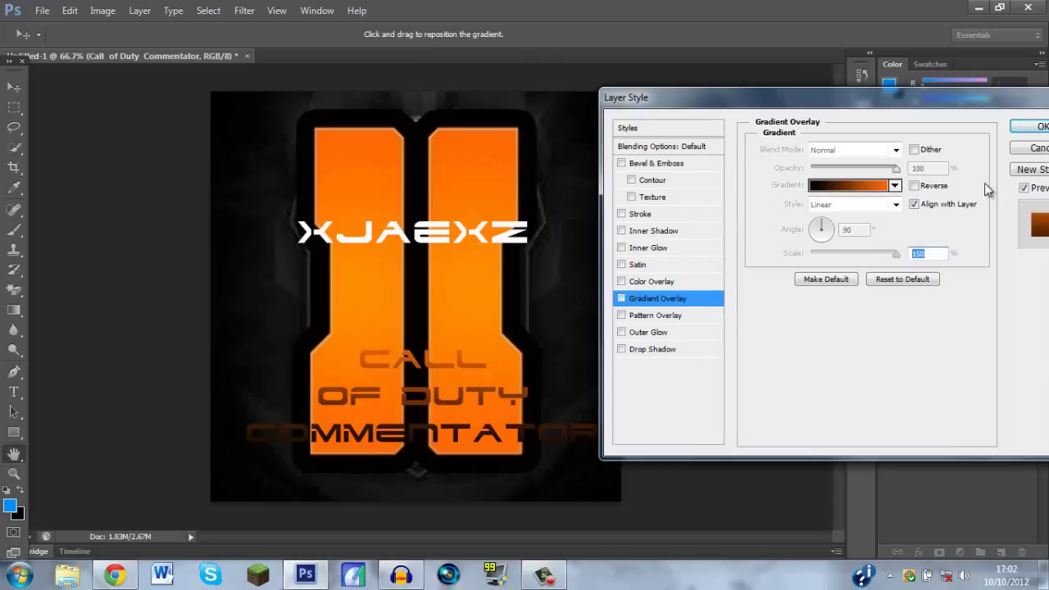
{"action": "left_click", "coordinate": [1039, 126]}
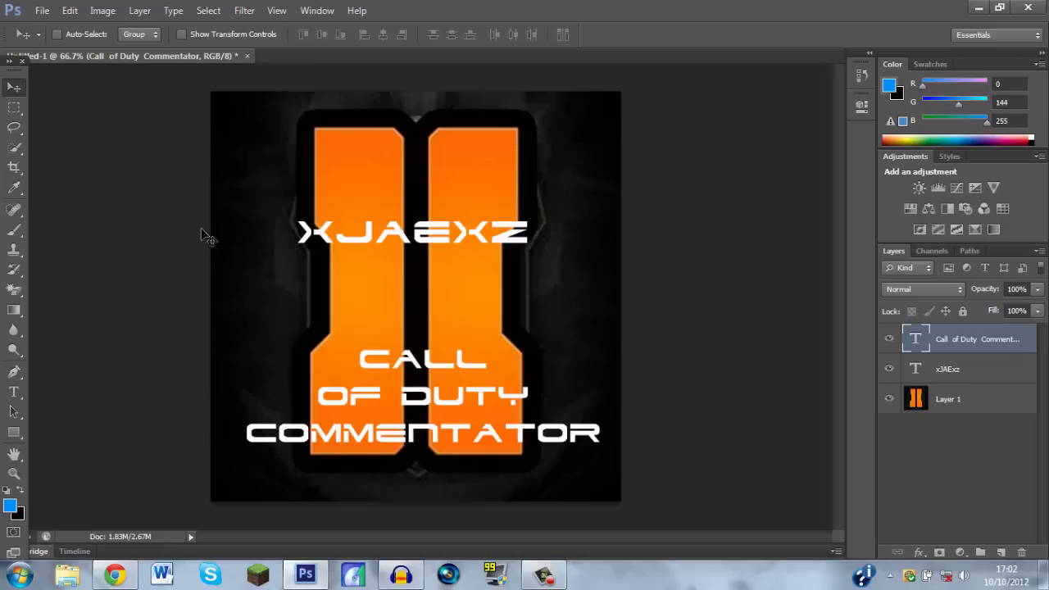
Step: Save the avatar under a 'You…' file name, accepting the compatibility notice
{"action": "left_click", "coordinate": [39, 12]}
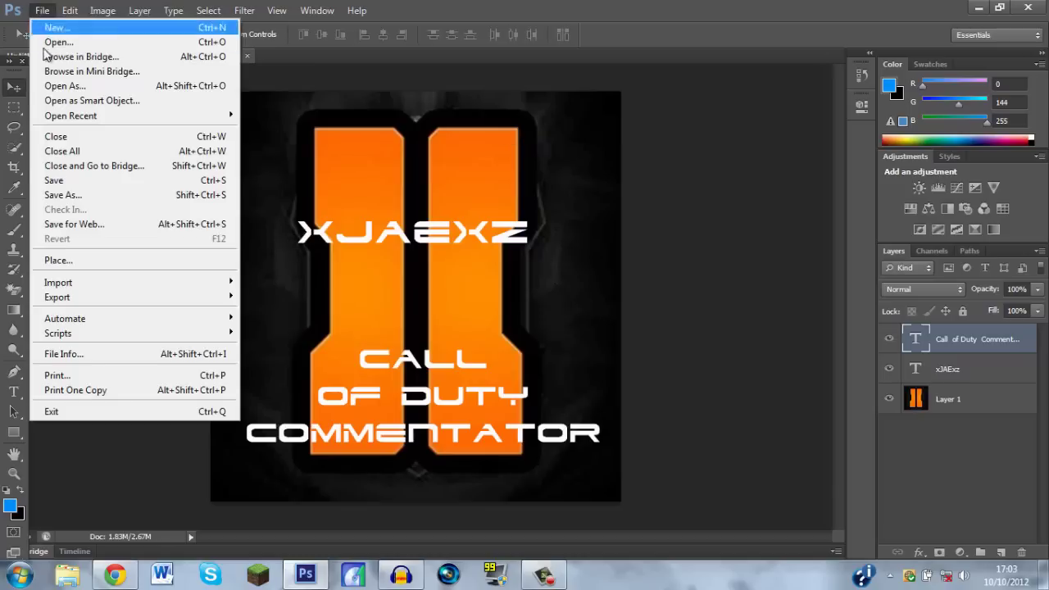
{"action": "left_click", "coordinate": [73, 194]}
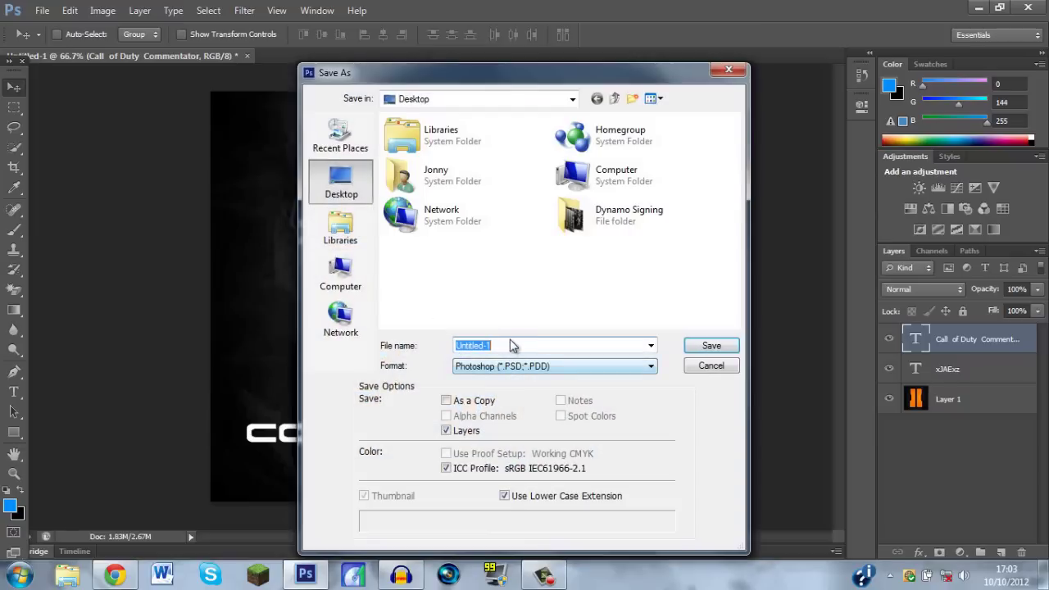
{"action": "type", "text": "Youtube AVAT"}
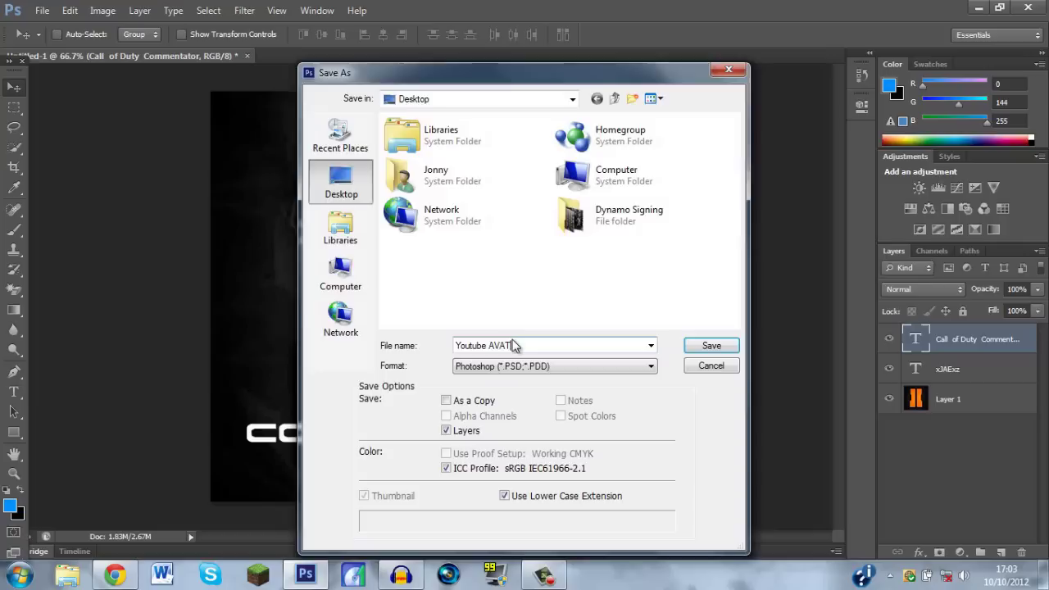
{"action": "key", "text": "Return"}
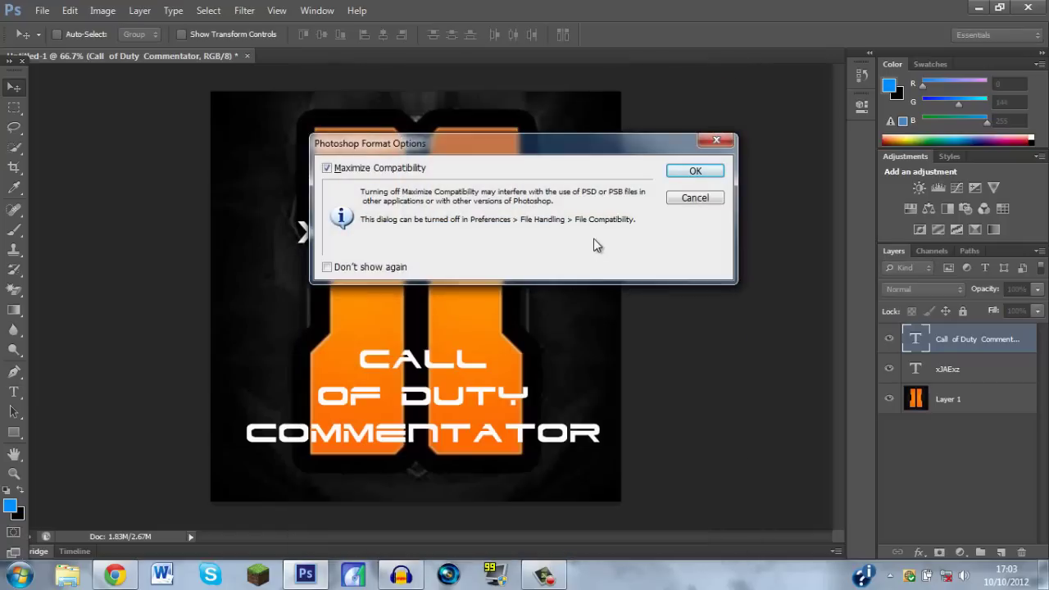
{"action": "left_click", "coordinate": [694, 171]}
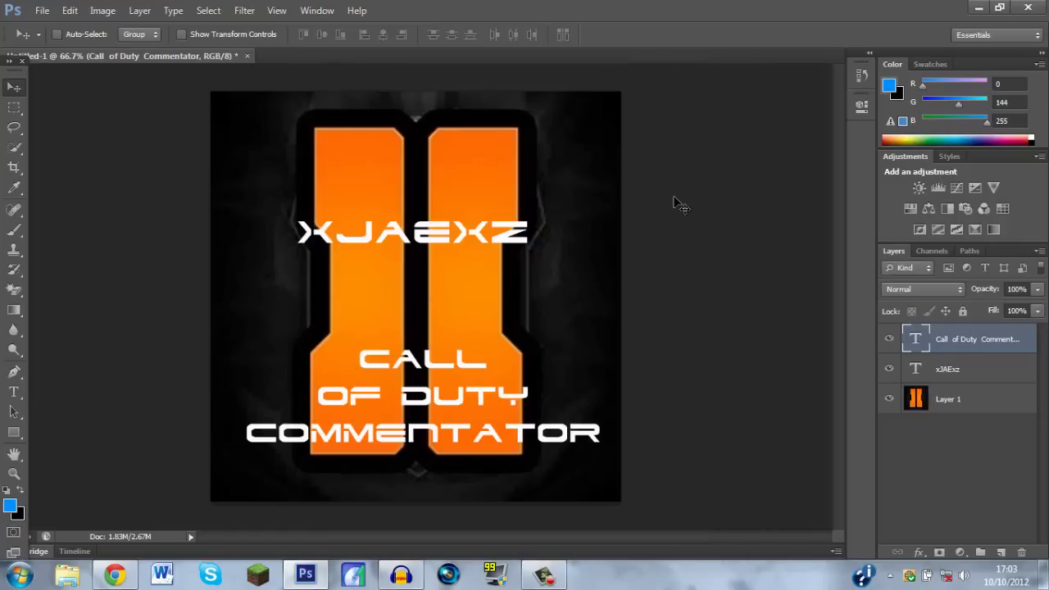
Step: Start another Save As on the Desktop and enter YOTUBE AVATAR as the file name
{"action": "left_click", "coordinate": [41, 10]}
{"action": "left_click", "coordinate": [63, 194]}
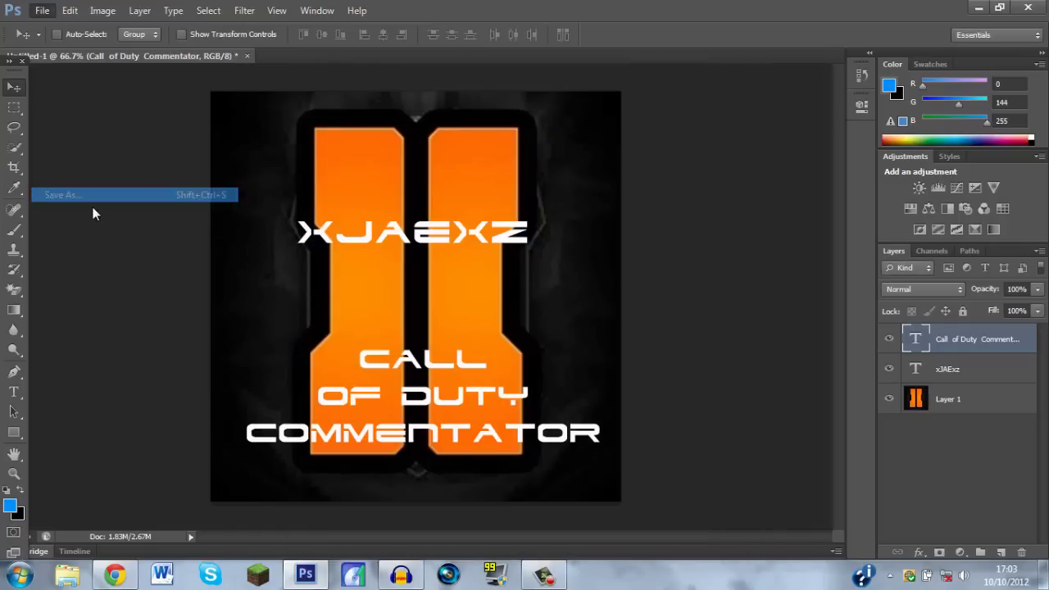
{"action": "type", "text": "YOTUBE AVATAR"}
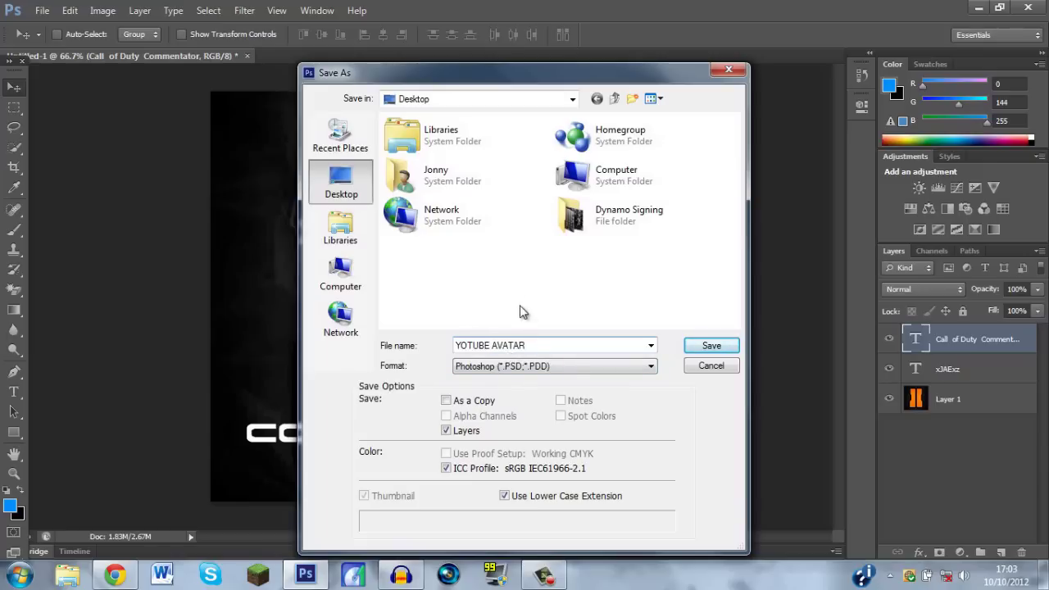
Step: Save YOTUBE AVATAR as a JPEG with quality 12 (Maximum)
{"action": "left_click", "coordinate": [569, 363]}
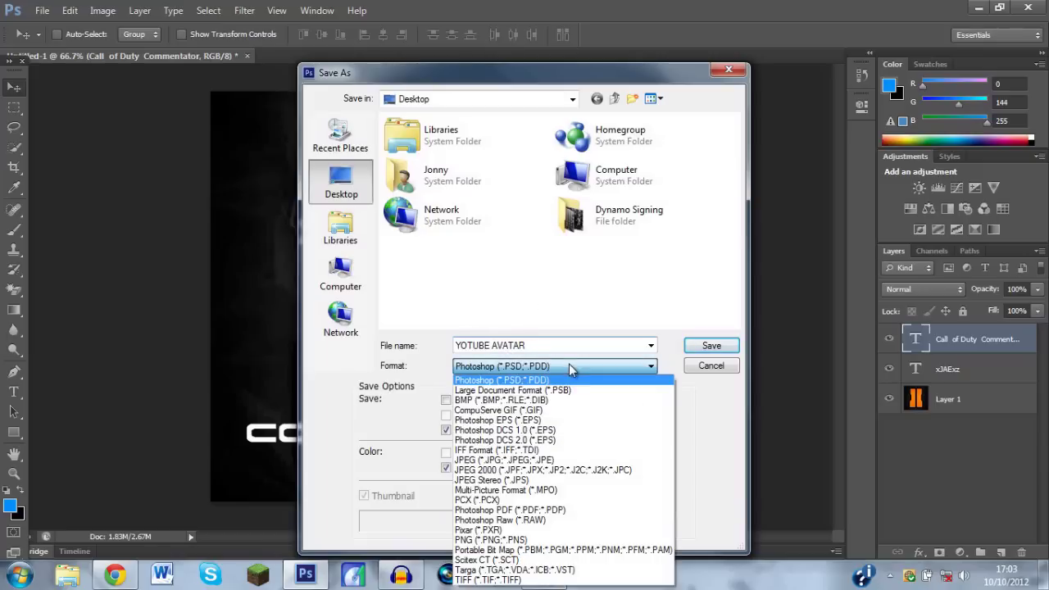
{"action": "left_click", "coordinate": [505, 460]}
{"action": "left_click", "coordinate": [710, 346]}
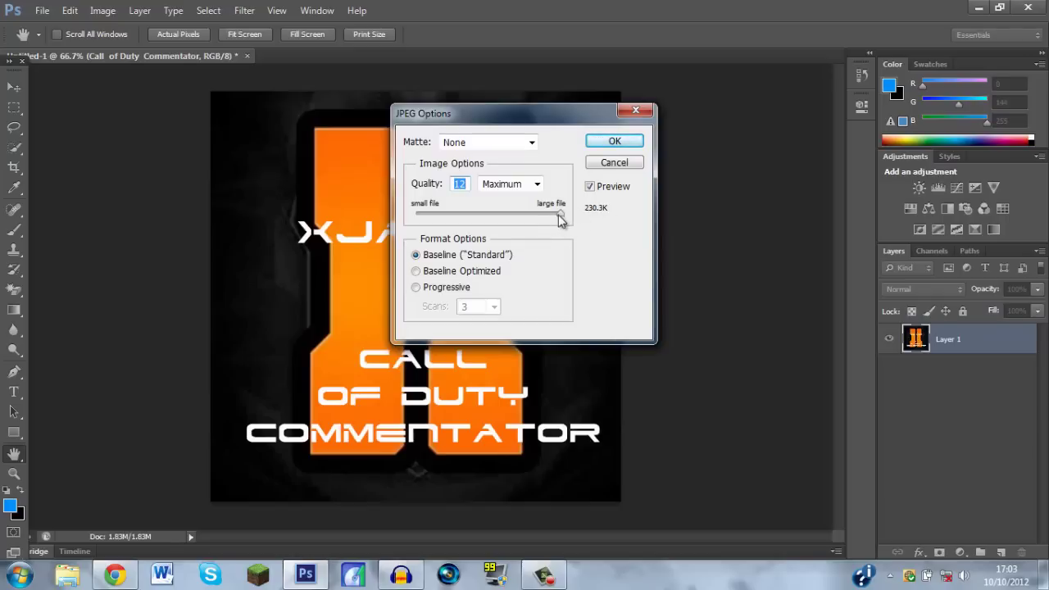
{"action": "left_click_drag", "start_coordinate": [560, 215], "coordinate": [544, 213]}
{"action": "left_click_drag", "start_coordinate": [537, 214], "coordinate": [545, 215]}
{"action": "left_click", "coordinate": [615, 141]}
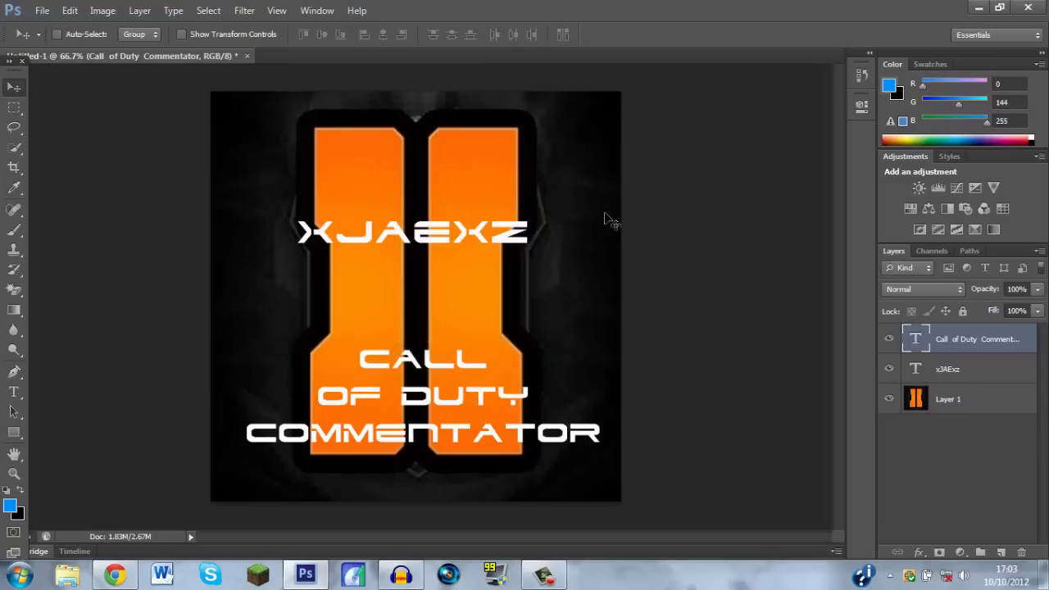
{"action": "left_click", "coordinate": [975, 8]}
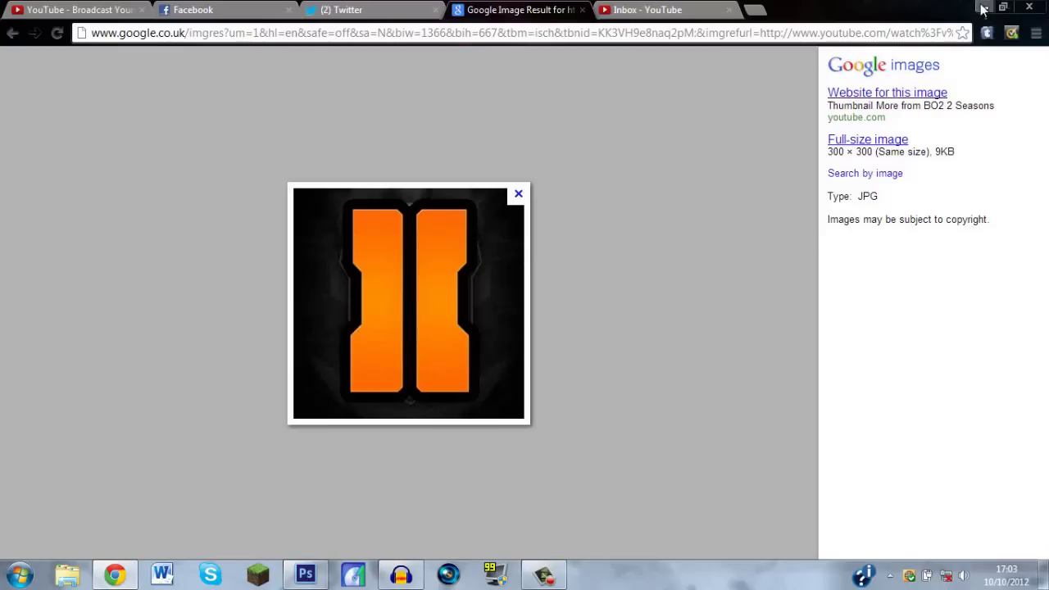
{"action": "left_click", "coordinate": [978, 9]}
{"action": "left_click", "coordinate": [982, 9]}
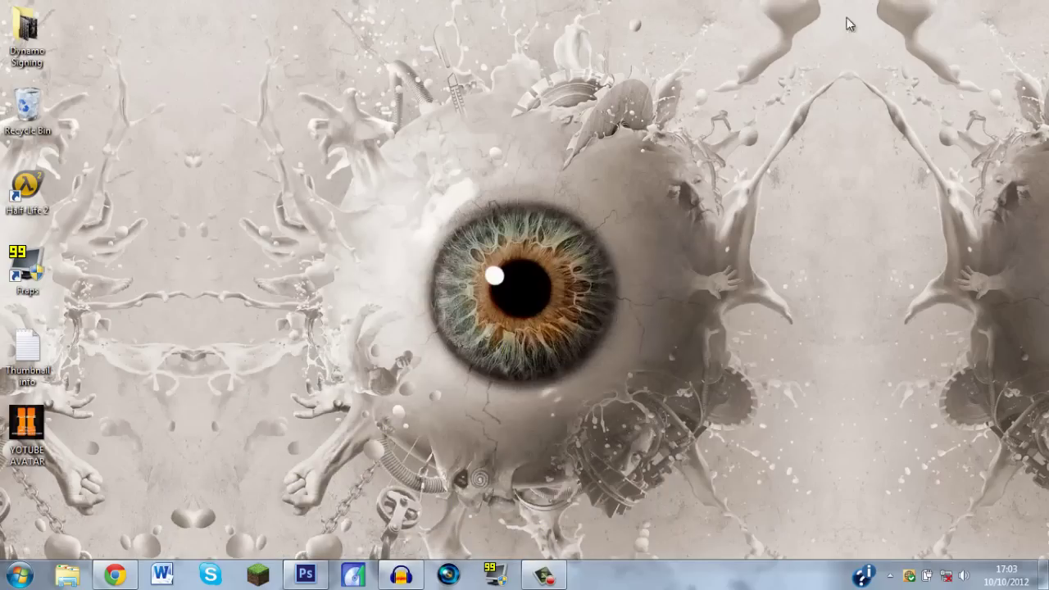
{"action": "left_click_drag", "start_coordinate": [49, 447], "coordinate": [461, 218]}
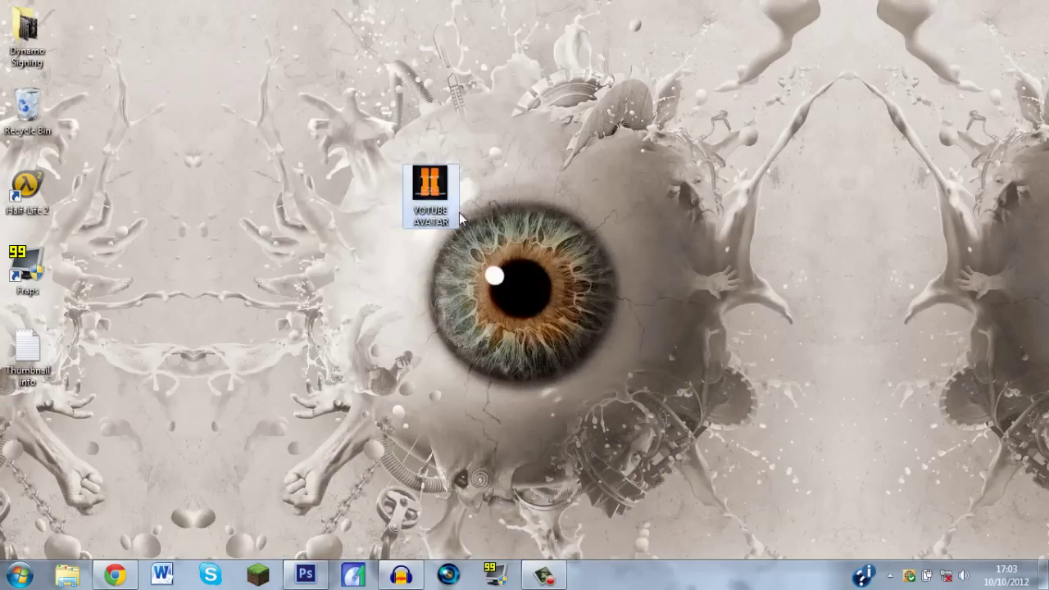
{"action": "double_click", "coordinate": [427, 193]}
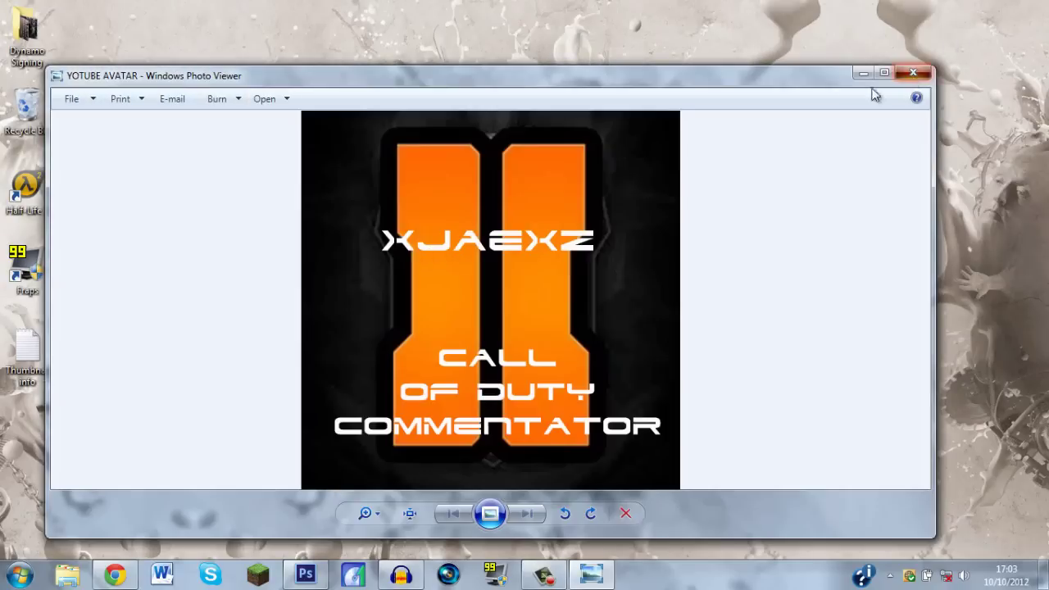
{"action": "left_click", "coordinate": [913, 72]}
Step: Go back to the YouTube settings tab, dismissing the old photo dialog and account panel
{"action": "left_click", "coordinate": [153, 558]}
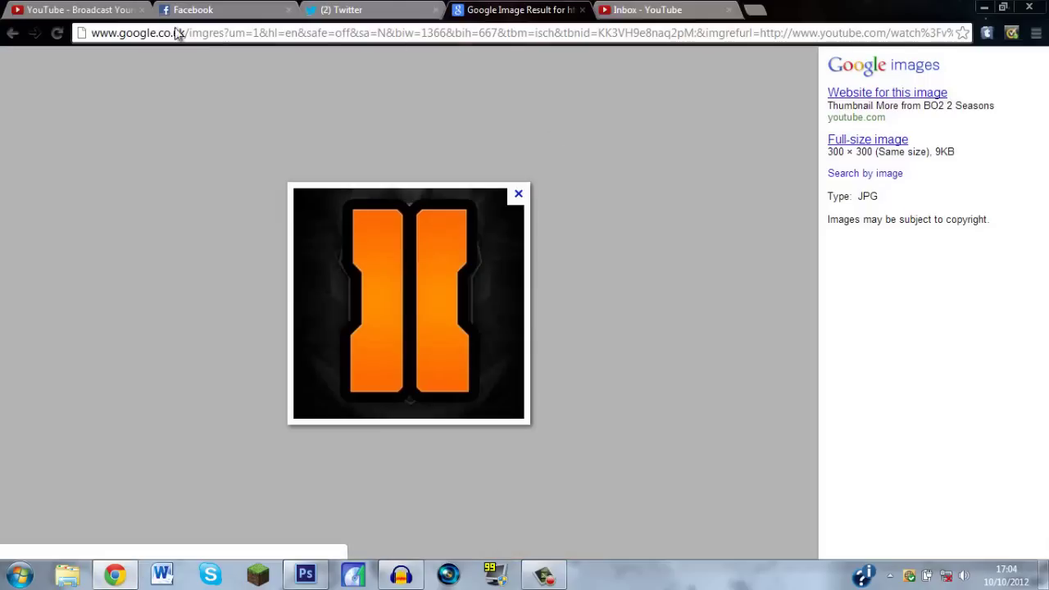
{"action": "left_click", "coordinate": [119, 9]}
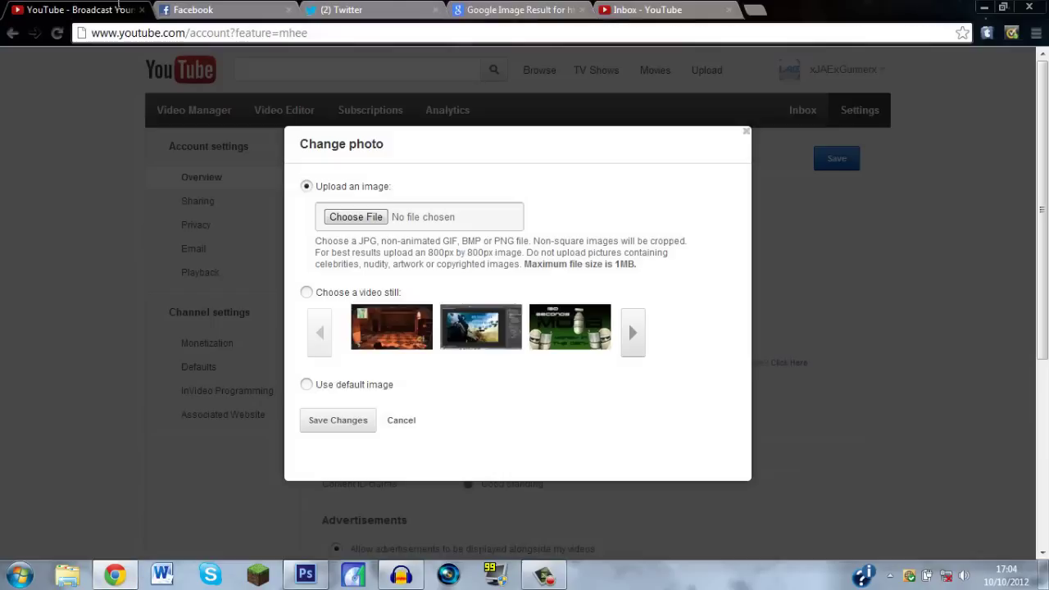
{"action": "left_click", "coordinate": [746, 133]}
{"action": "left_click", "coordinate": [828, 70]}
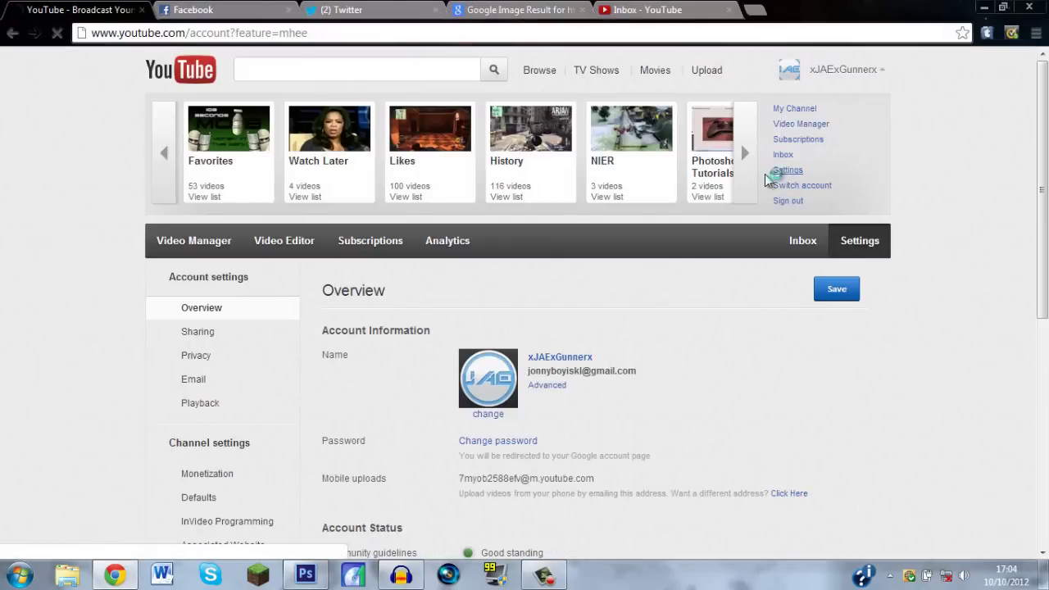
{"action": "left_click", "coordinate": [515, 261]}
Step: Upload YOTUBE AVATAR.jpg from the Desktop as the new profile photo and save it
{"action": "left_click", "coordinate": [496, 286]}
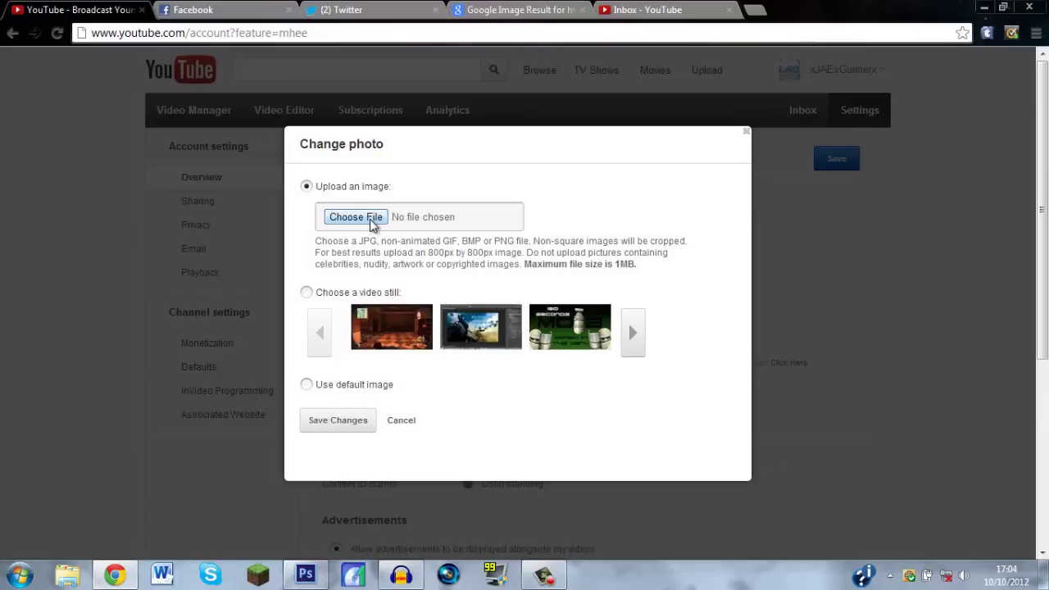
{"action": "left_click", "coordinate": [370, 219]}
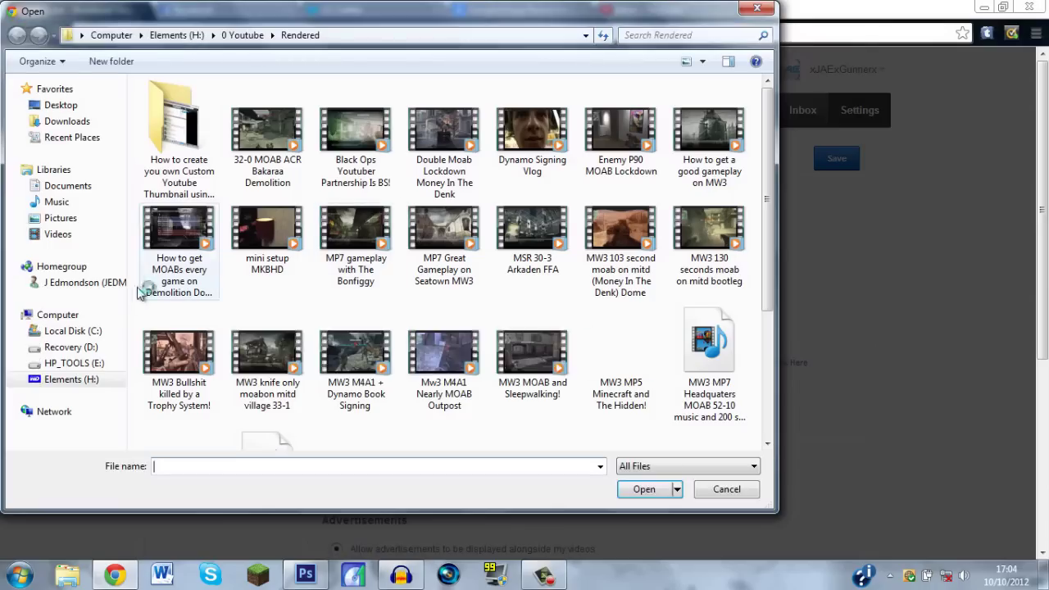
{"action": "left_click", "coordinate": [61, 105]}
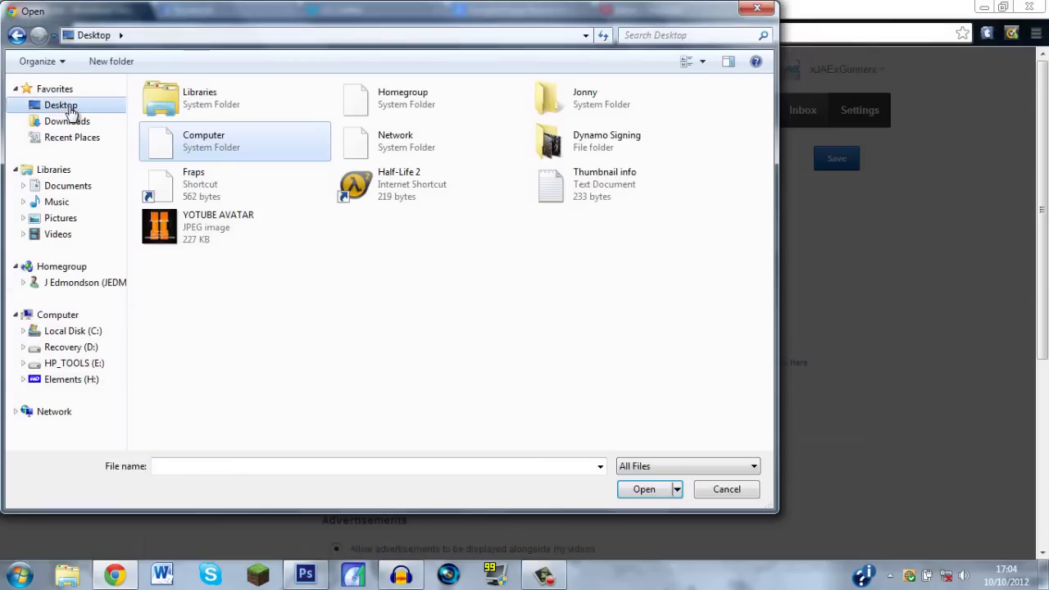
{"action": "left_click", "coordinate": [188, 236]}
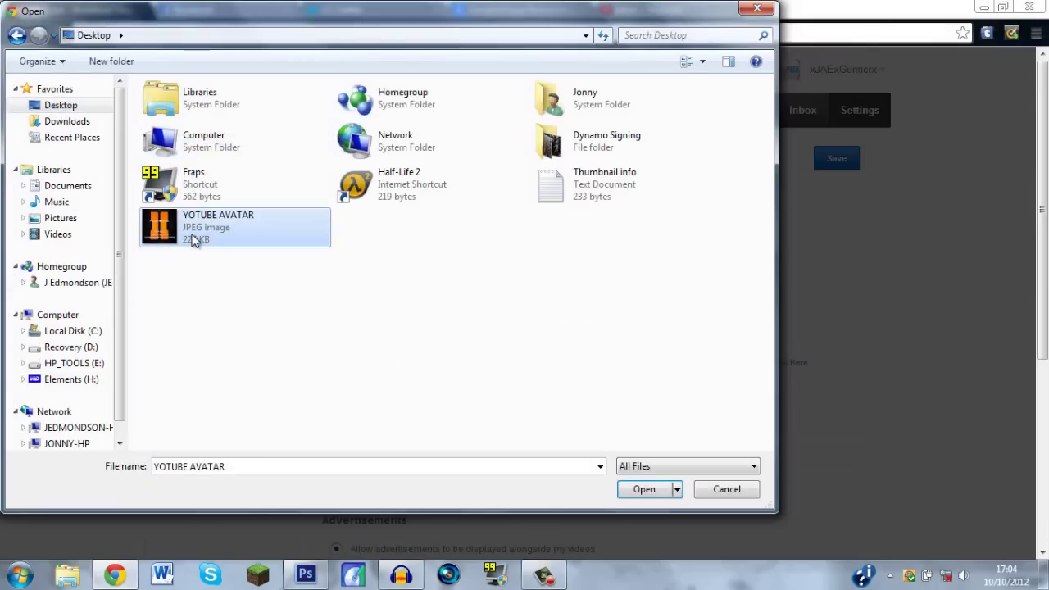
{"action": "left_click", "coordinate": [651, 490]}
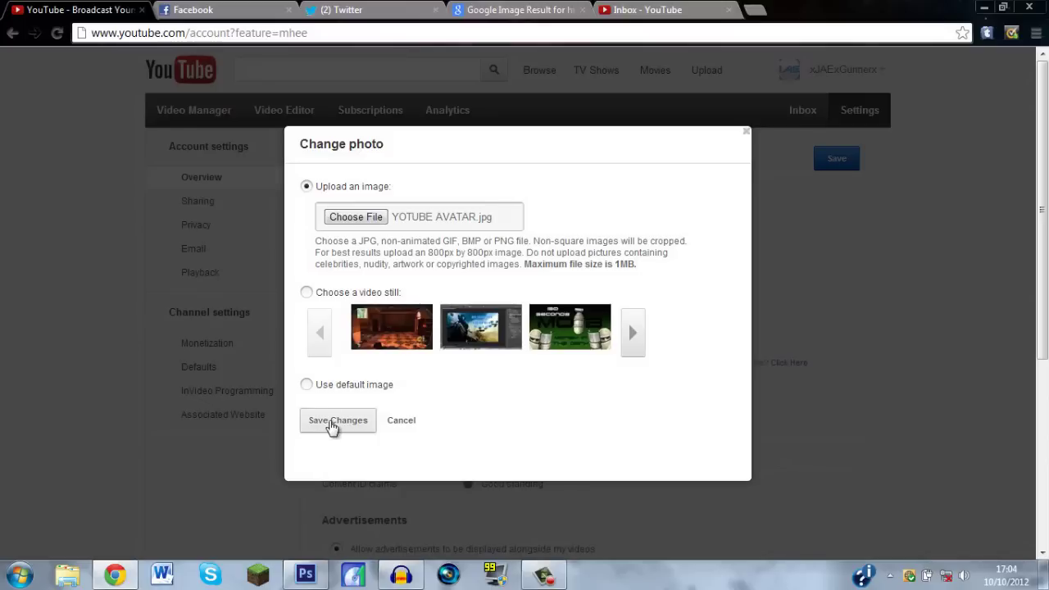
{"action": "left_click", "coordinate": [402, 423]}
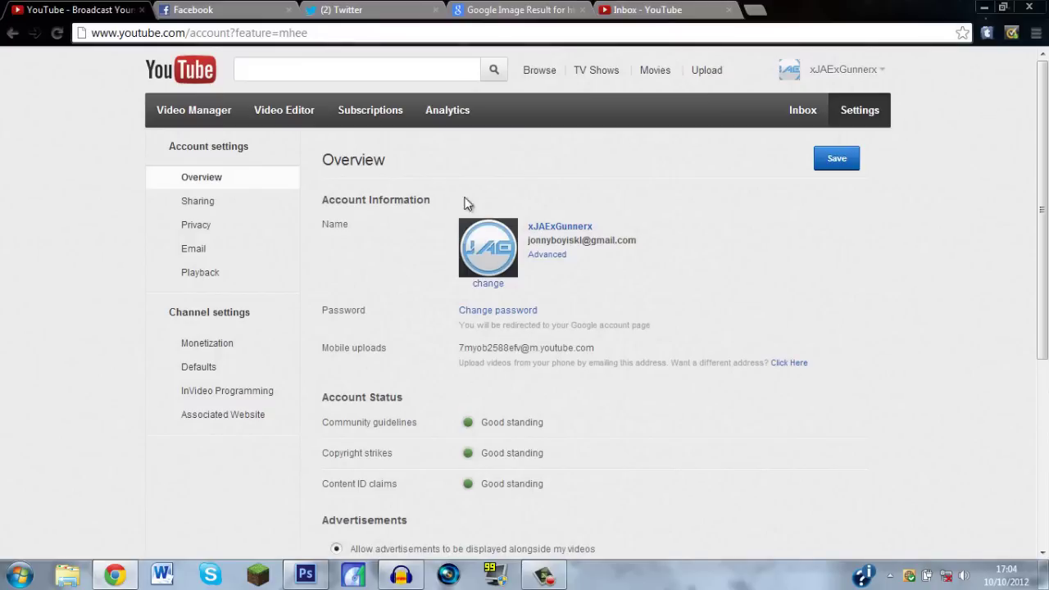